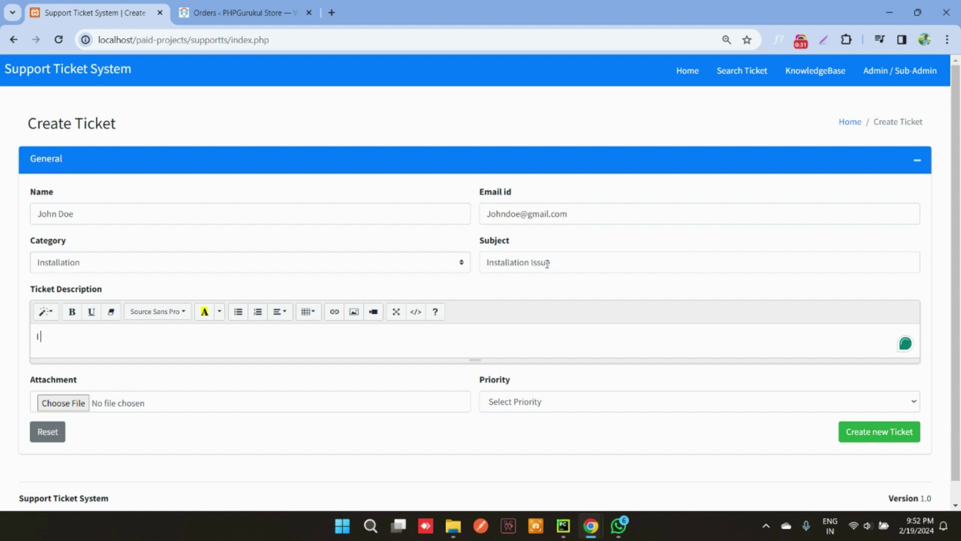
# Describe the problem as 'I am not able to install the script'
pyautogui.write('t a')
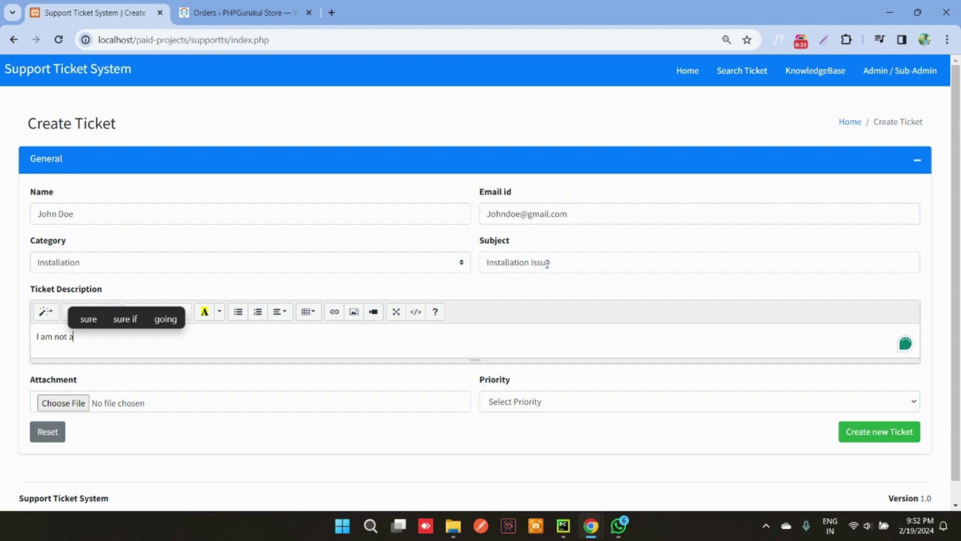
pyautogui.write('ble to install the pr')
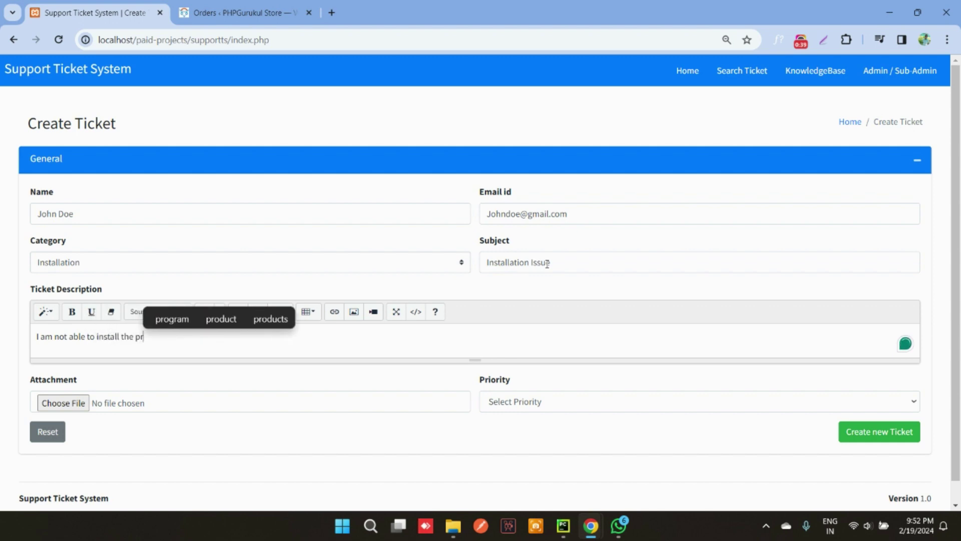
pyautogui.press('BackSpace')
pyautogui.press('BackSpace')
pyautogui.write('script')
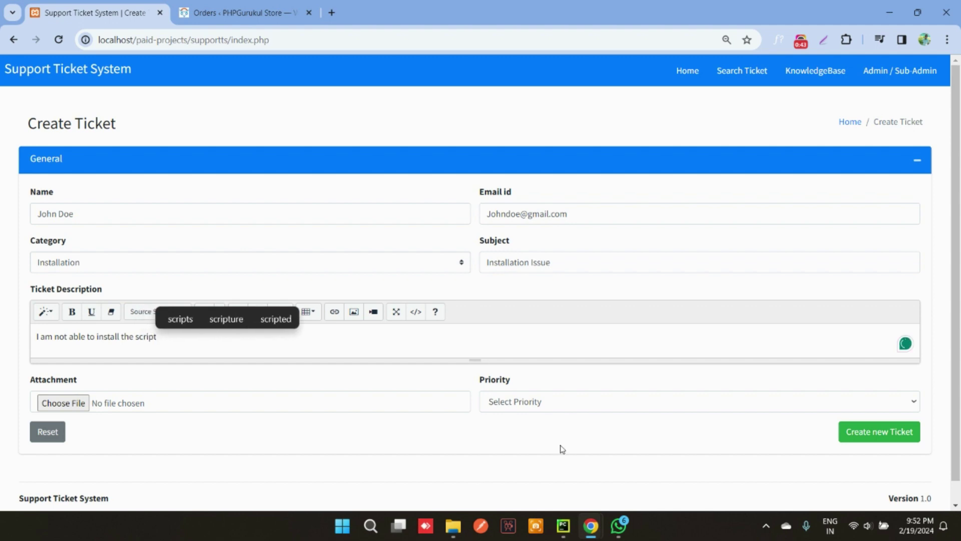
# Set the ticket priority to High and attach dummy (5).pdf
pyautogui.click(541, 403)
pyautogui.click(526, 442)
pyautogui.click(86, 402)
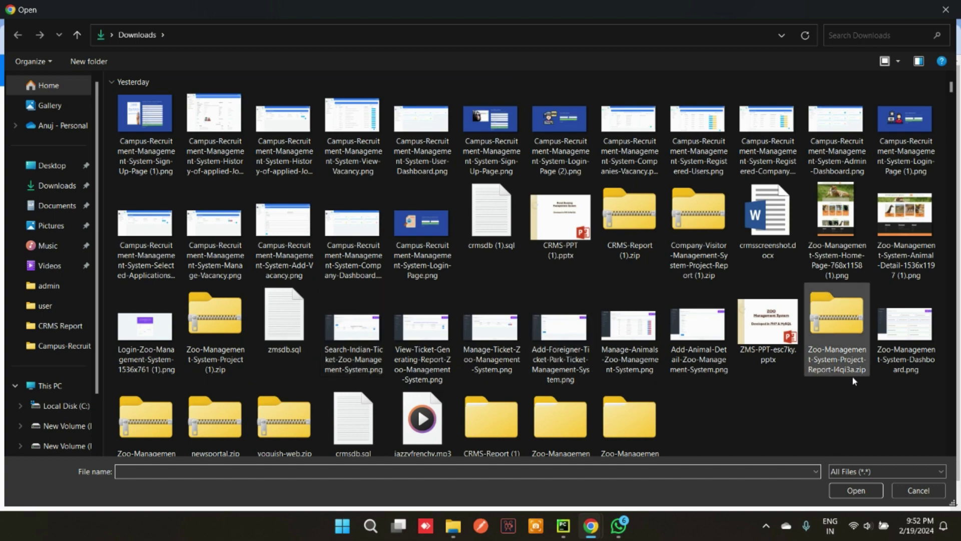
pyautogui.scroll(-3, 854, 380)
pyautogui.doubleClick(285, 383)
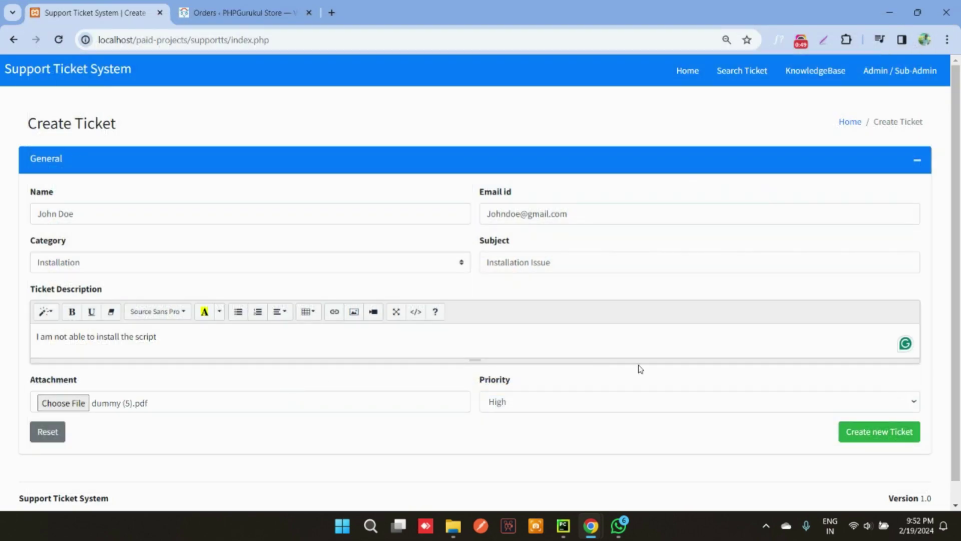
# Submit the new ticket and copy its number from the confirmation message
pyautogui.click(867, 434)
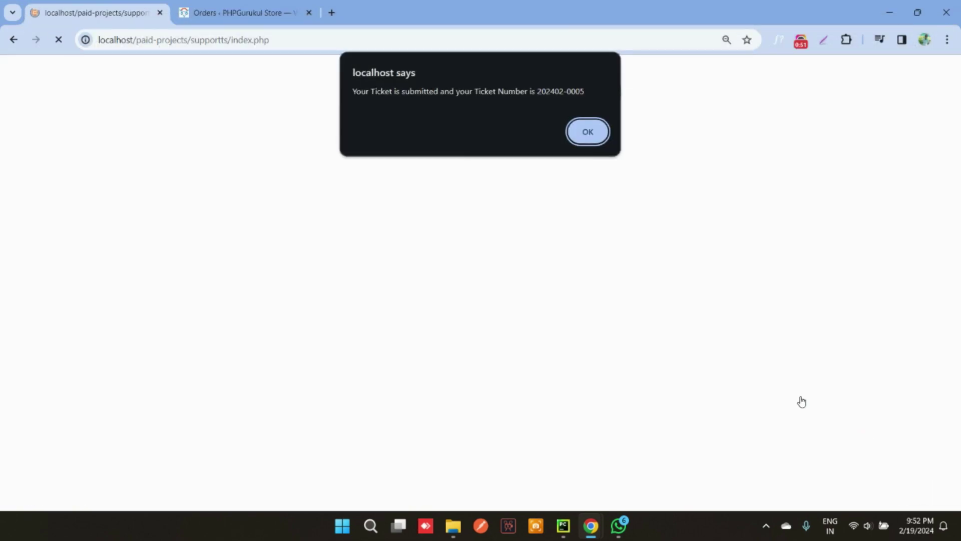
pyautogui.moveTo(588, 92); pyautogui.dragTo(536, 91)
pyautogui.hotkey('ctrl', 'c')
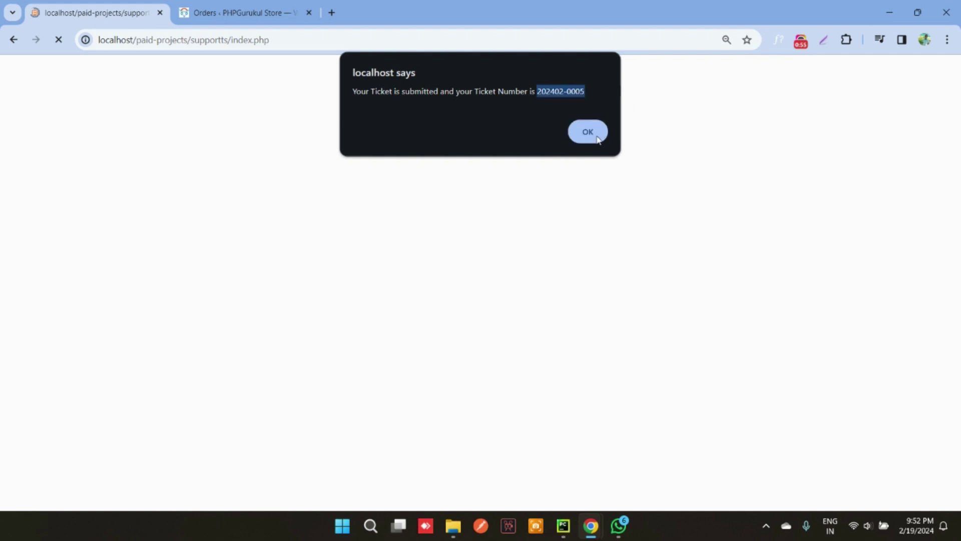
pyautogui.click(587, 131)
# Search for the ticket using its pasted number and the requester's email
pyautogui.click(320, 127)
pyautogui.hotkey('ctrl', 'v')
pyautogui.click(311, 164)
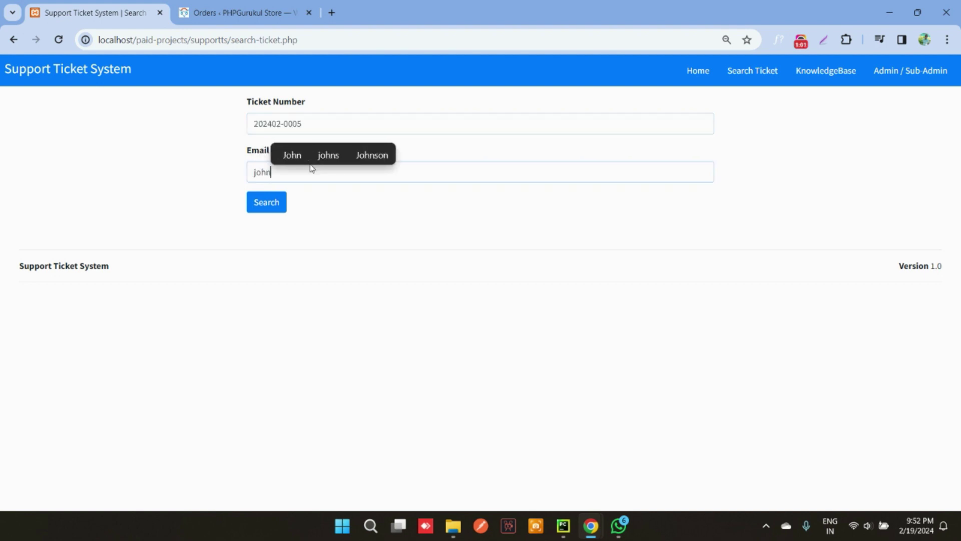
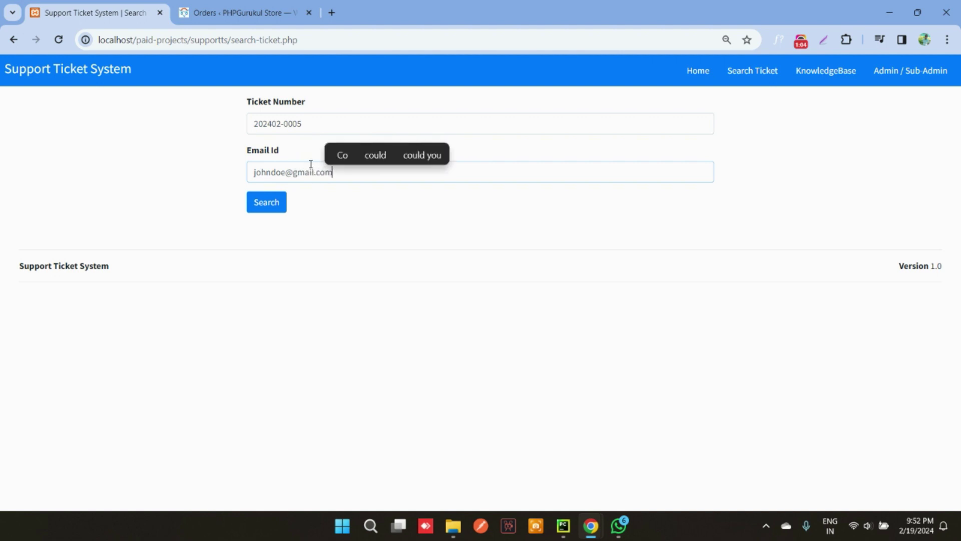
pyautogui.press('Return')
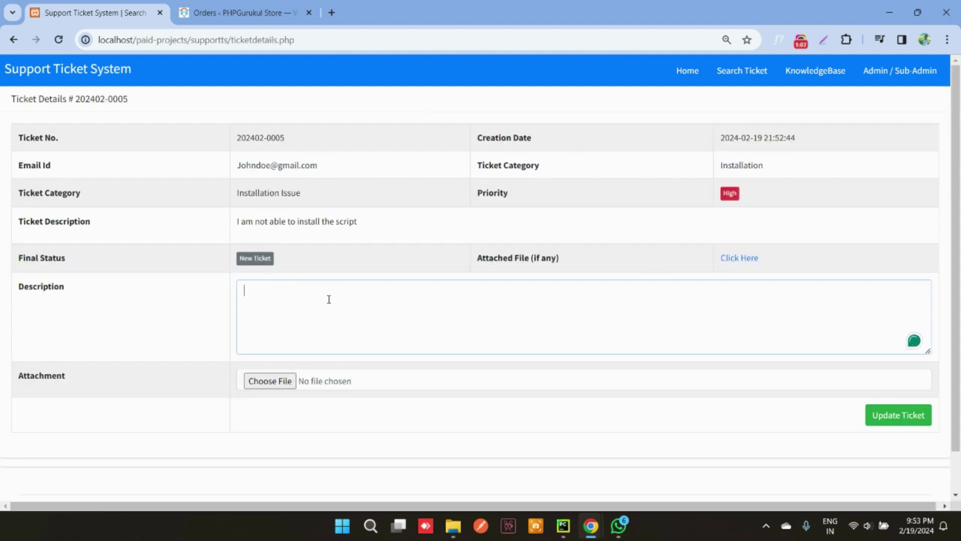
pyautogui.moveTo(590, 526)
pyautogui.click(589, 453)
# Sign in to the admin panel as admin with the account password
pyautogui.click(899, 73)
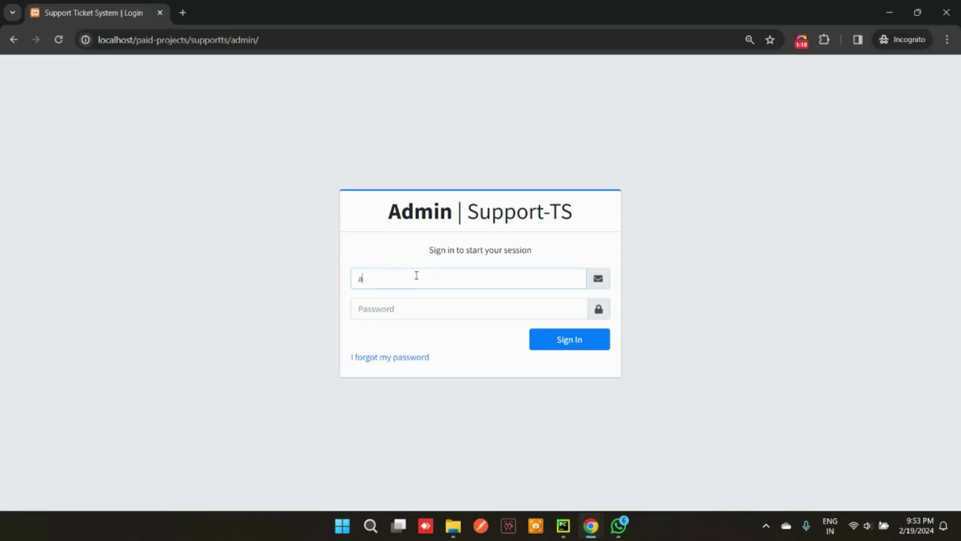
pyautogui.write('admin')
pyautogui.press('Tab')
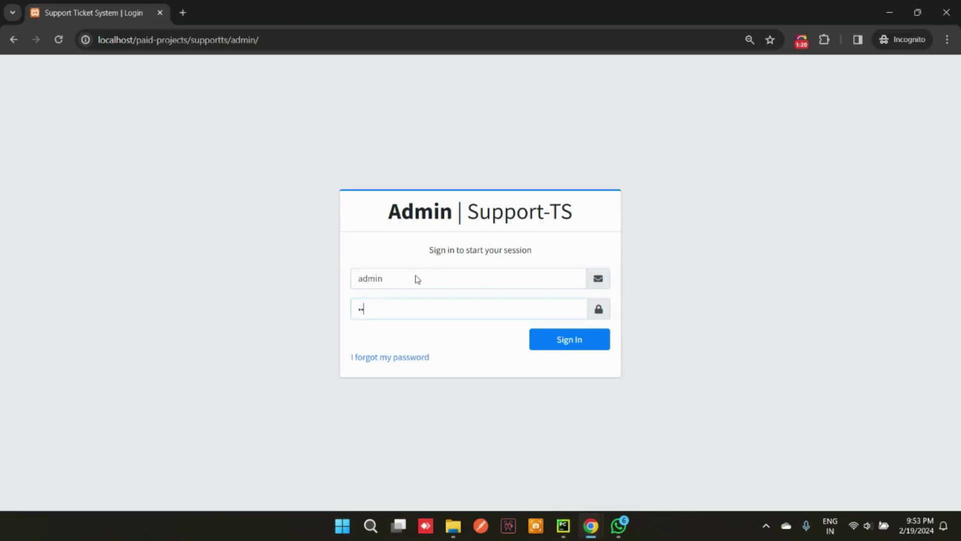
pyautogui.press('Return')
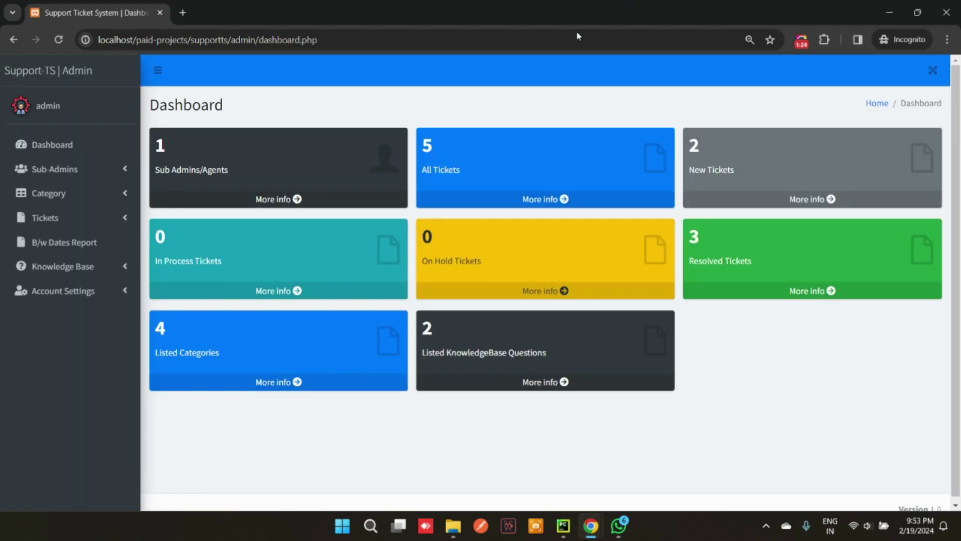
# List New Tickets and open the Installation Issue ticket's details
pyautogui.click(830, 200)
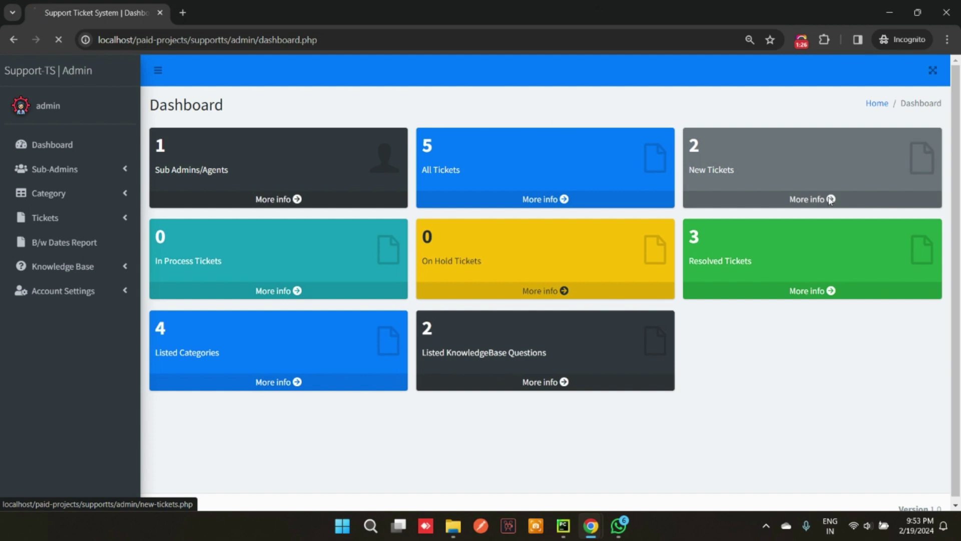
pyautogui.moveTo(537, 269); pyautogui.dragTo(226, 269)
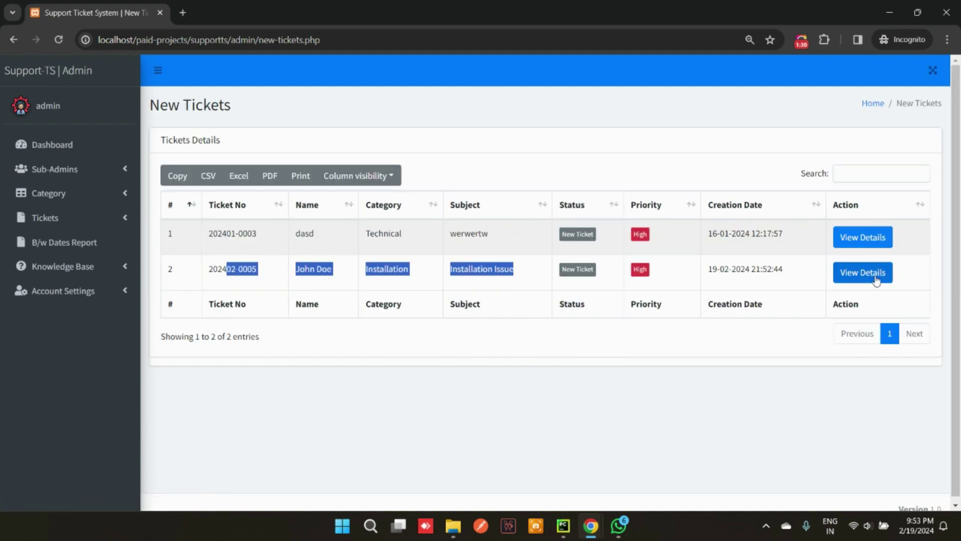
pyautogui.click(863, 271)
pyautogui.scroll(-2, 736, 281)
pyautogui.click(521, 291)
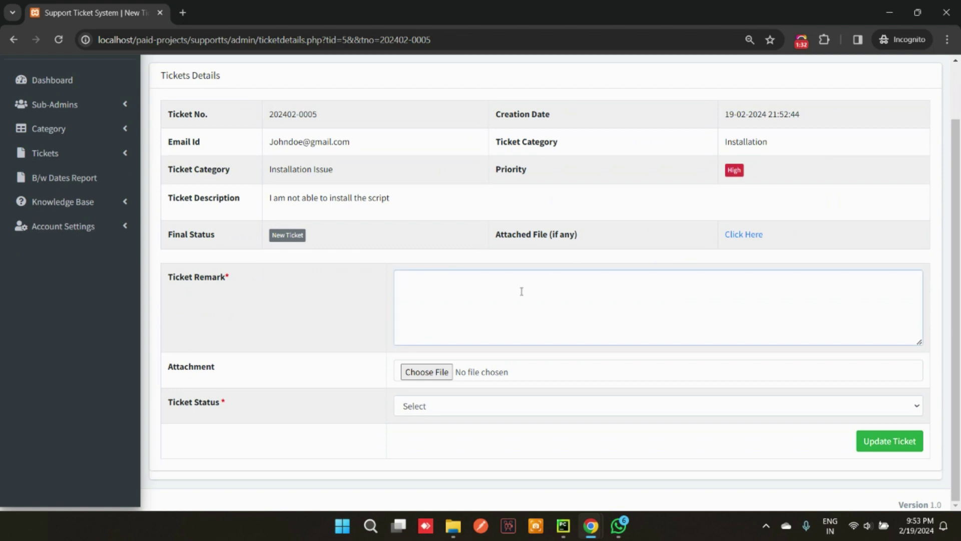
pyautogui.write('Can you provide')
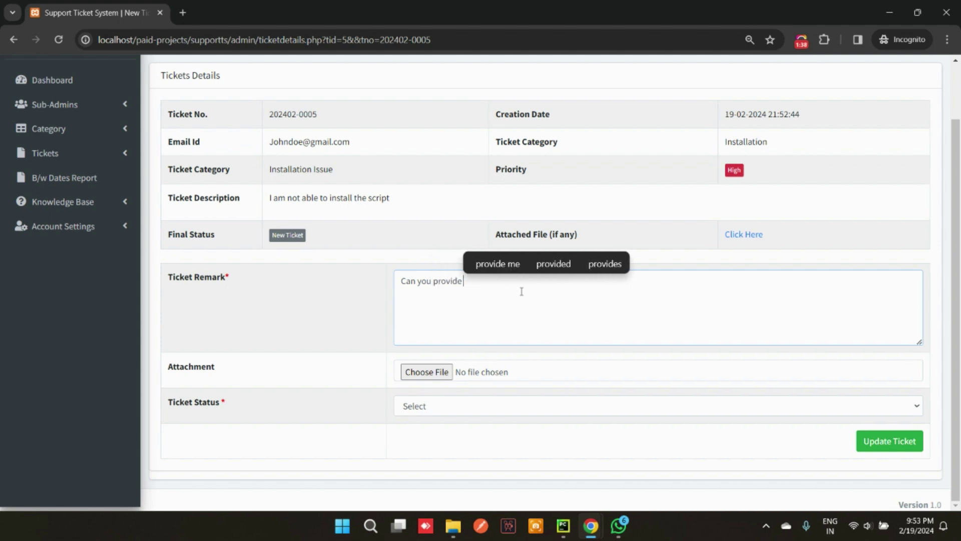
pyautogui.write(' your order number')
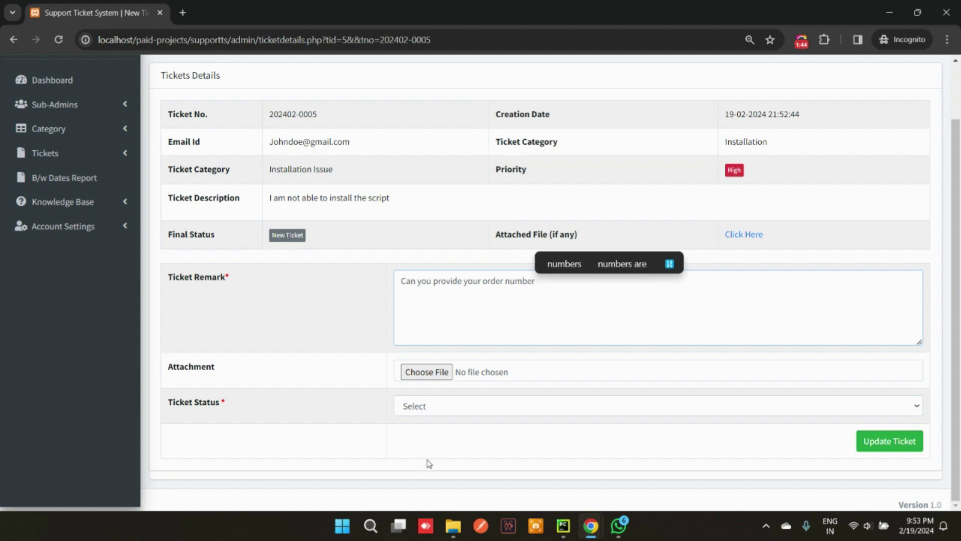
pyautogui.click(451, 405)
pyautogui.click(409, 436)
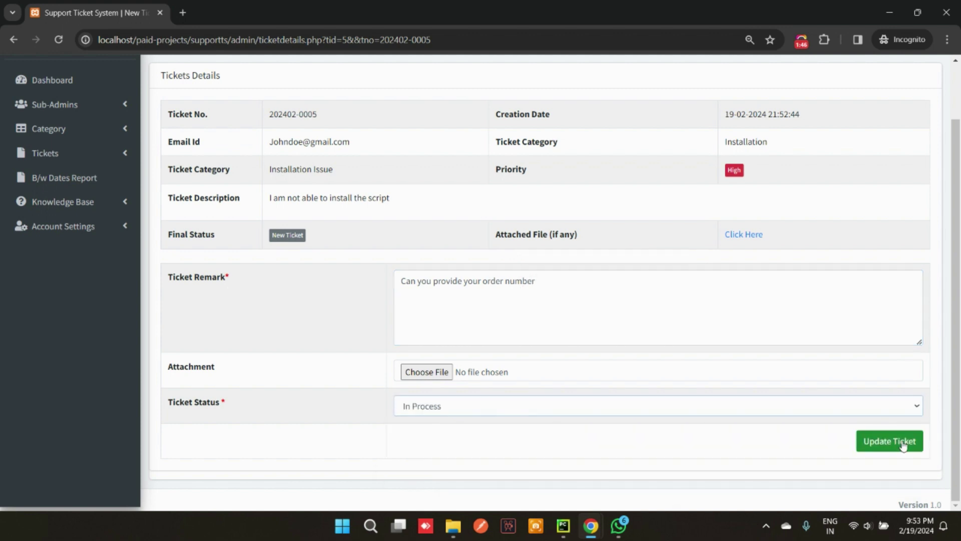
pyautogui.click(890, 441)
pyautogui.click(589, 124)
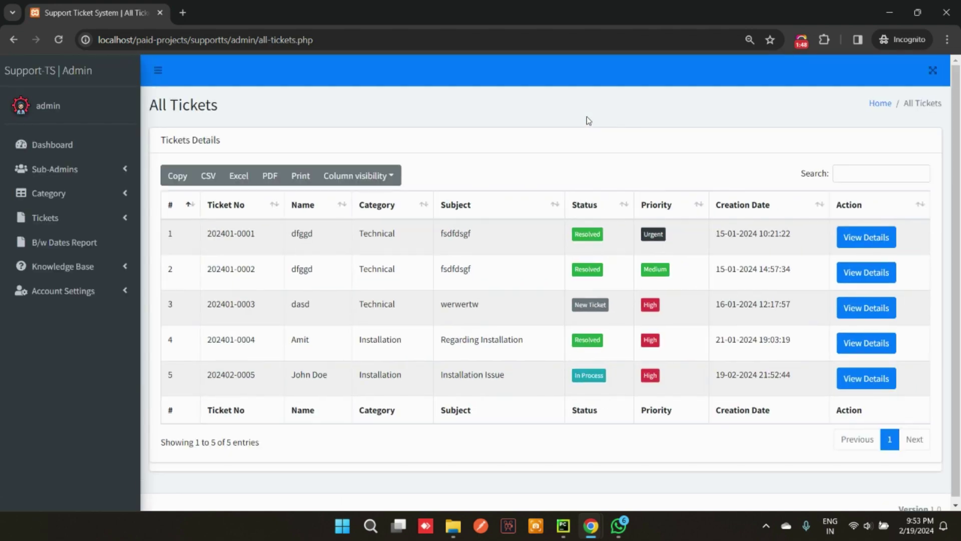
pyautogui.moveTo(591, 526)
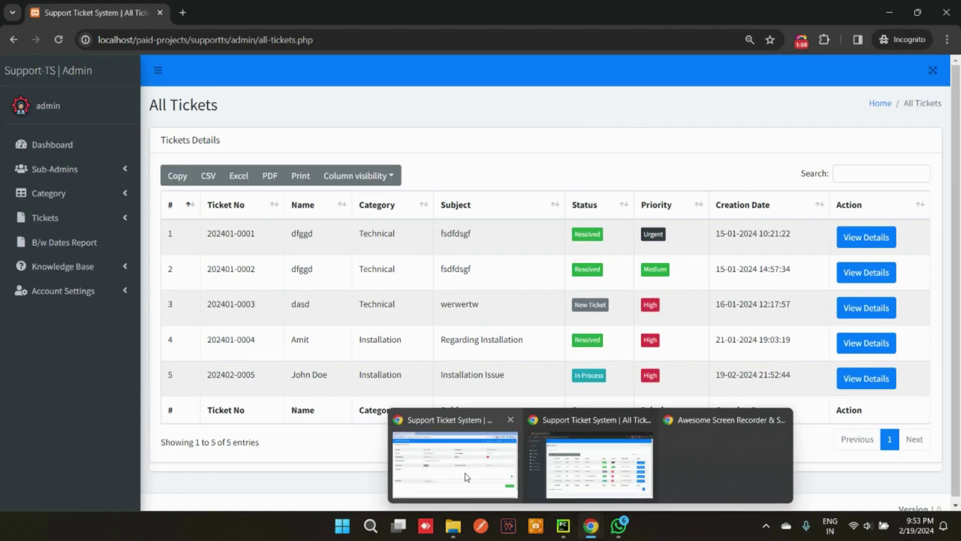
pyautogui.click(476, 480)
pyautogui.click(61, 40)
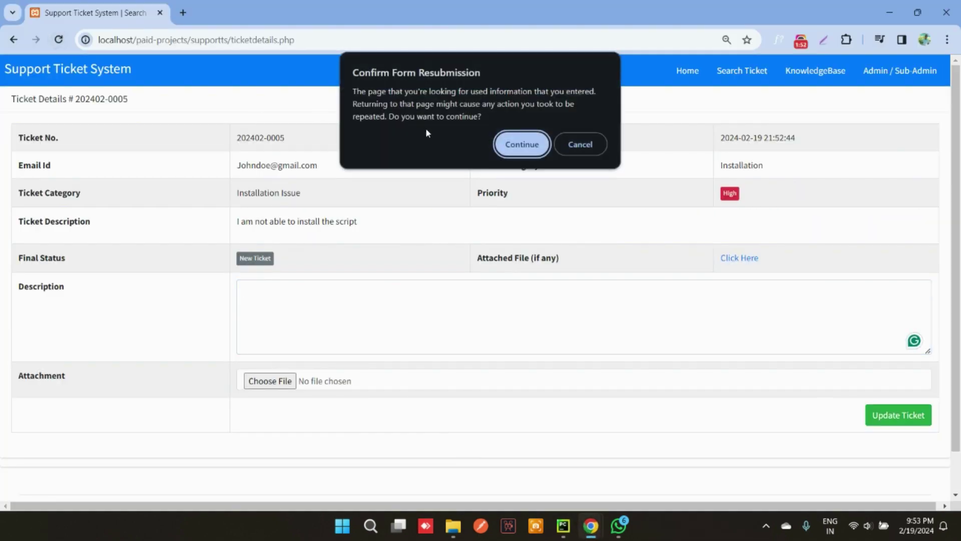
pyautogui.click(514, 135)
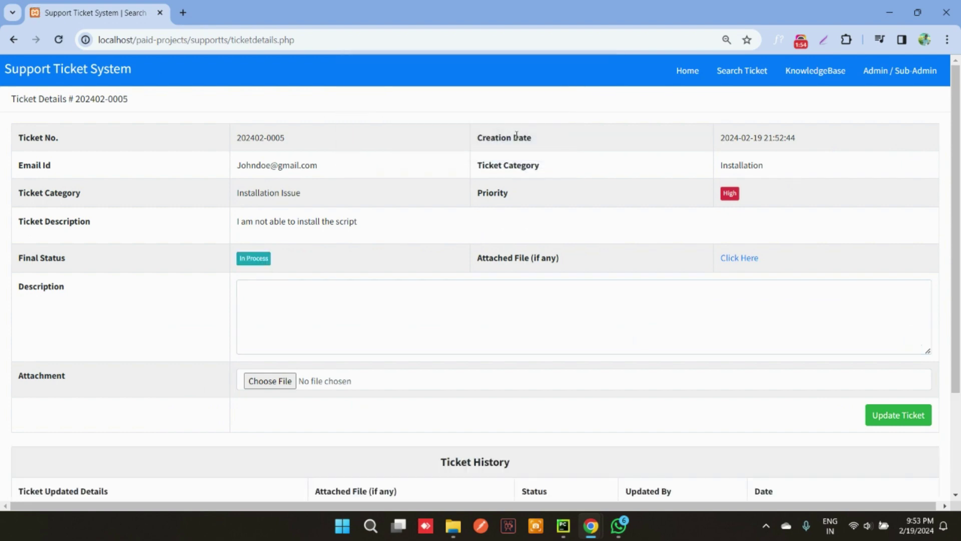
pyautogui.scroll(-3, 553, 307)
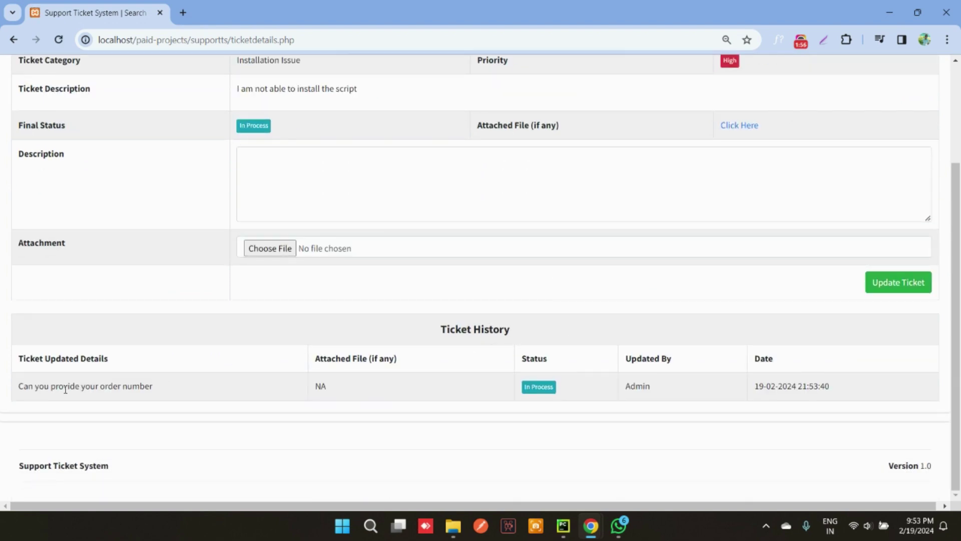
pyautogui.moveTo(72, 388); pyautogui.dragTo(755, 416)
# Reply on the ticket with the customer's order number and save the update
pyautogui.click(356, 193)
pyautogui.scroll(3, 564, 311)
pyautogui.write('M')
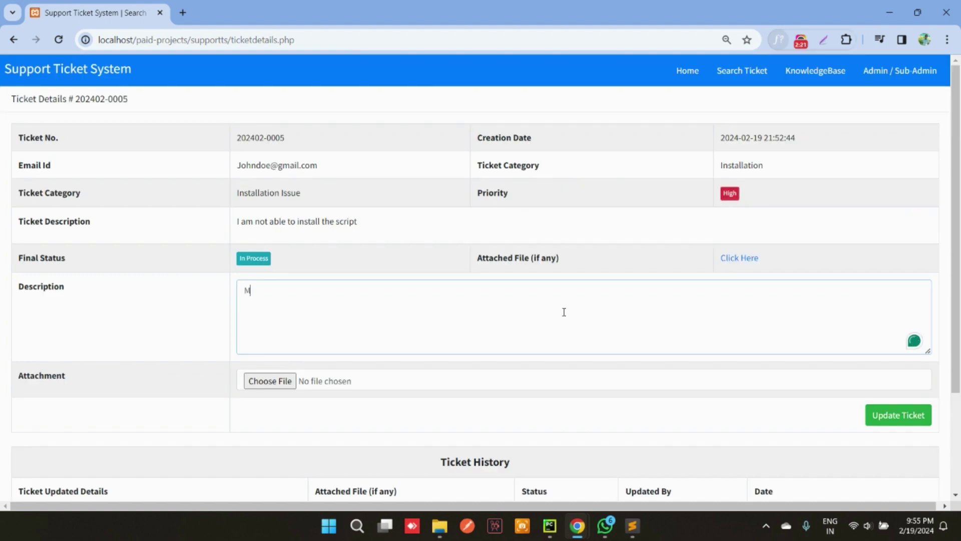
pyautogui.write('y order number is 23424')
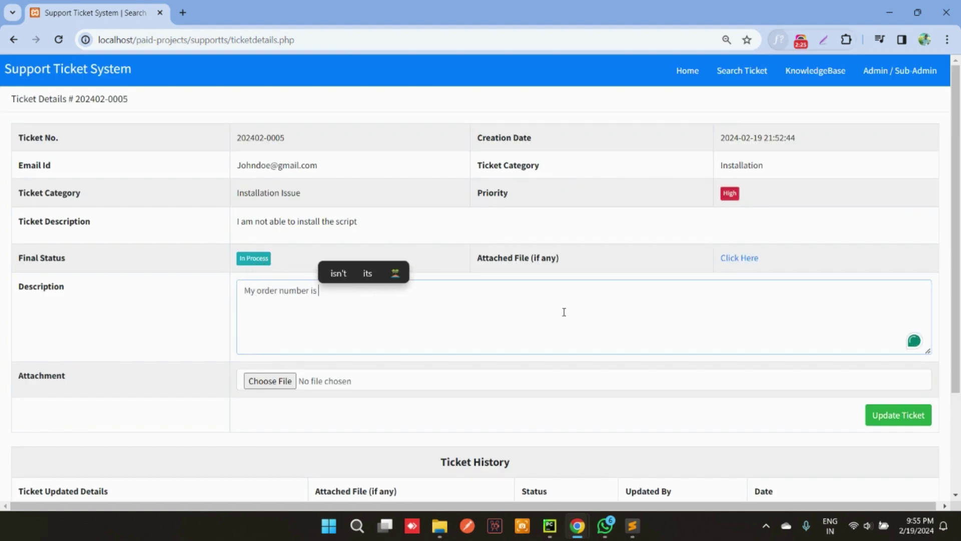
pyautogui.click(895, 417)
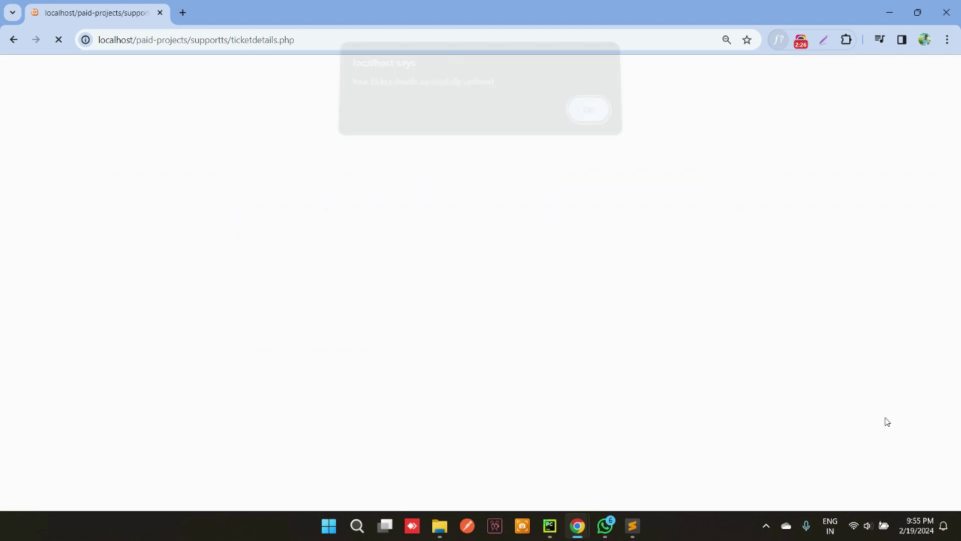
pyautogui.tripleClick(500, 94)
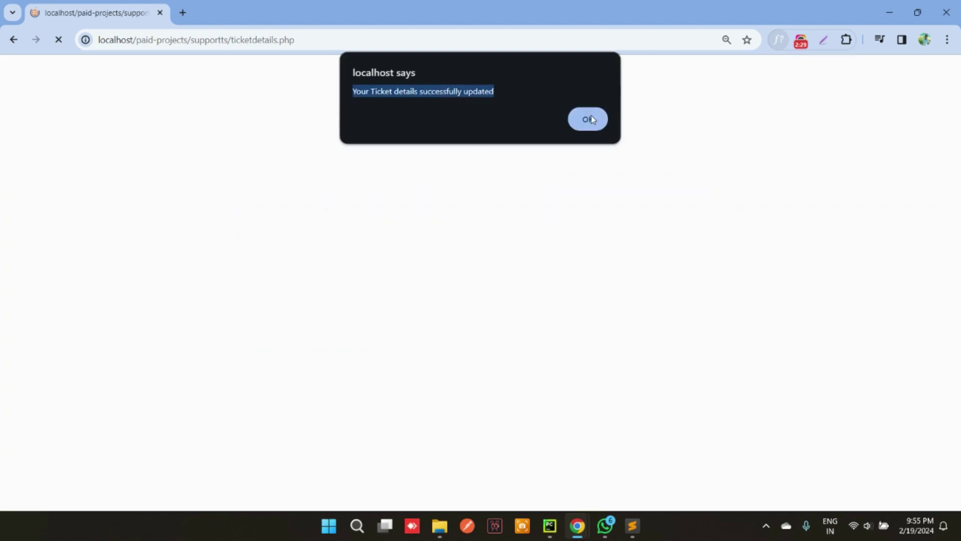
pyautogui.click(589, 119)
pyautogui.moveTo(577, 530)
pyautogui.click(615, 445)
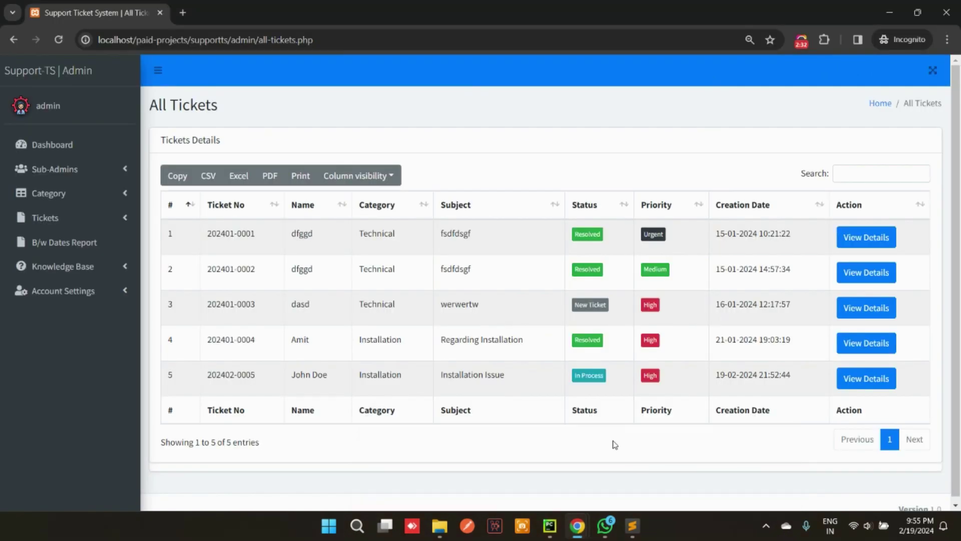
pyautogui.click(856, 378)
pyautogui.scroll(-2, 810, 306)
pyautogui.moveTo(902, 308); pyautogui.dragTo(172, 302)
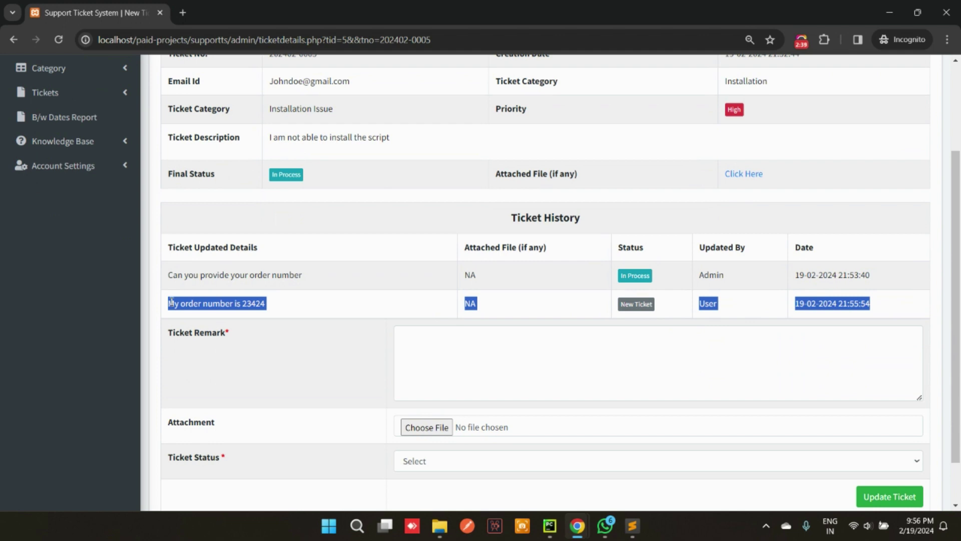
pyautogui.click(363, 332)
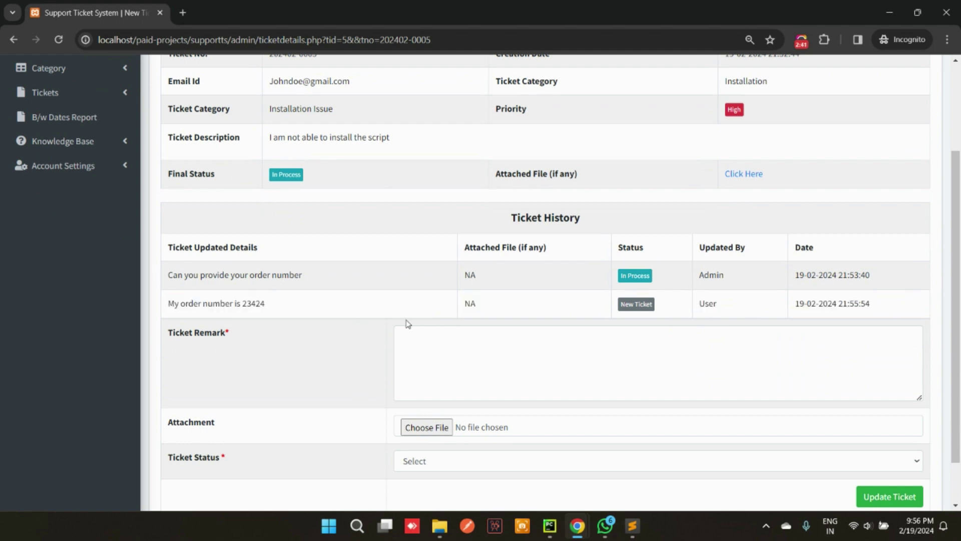
pyautogui.moveTo(292, 311); pyautogui.dragTo(220, 305)
pyautogui.scroll(3, 451, 280)
pyautogui.moveTo(350, 178); pyautogui.dragTo(259, 181)
pyautogui.hotkey('ctrl', 'c')
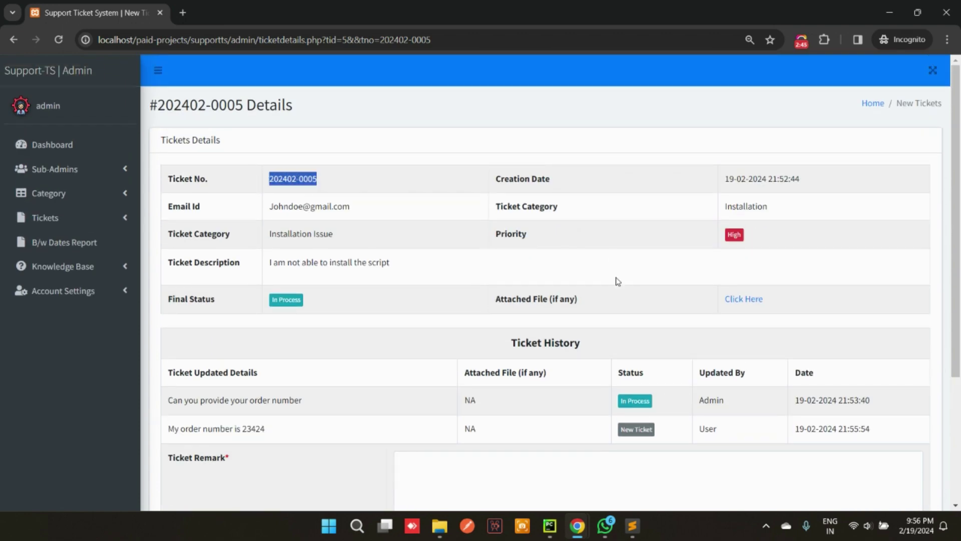
pyautogui.moveTo(577, 526)
pyautogui.click(439, 475)
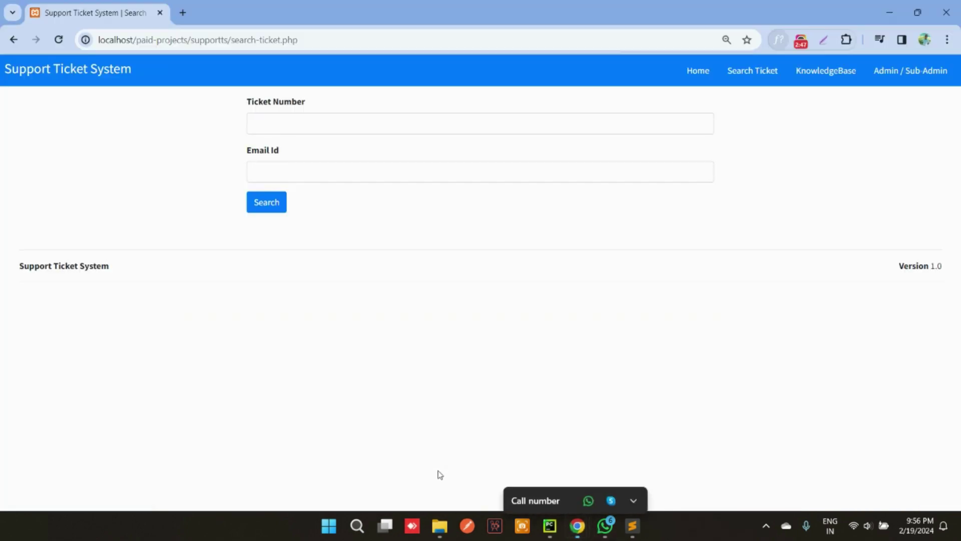
pyautogui.click(294, 123)
pyautogui.hotkey('ctrl', 'v')
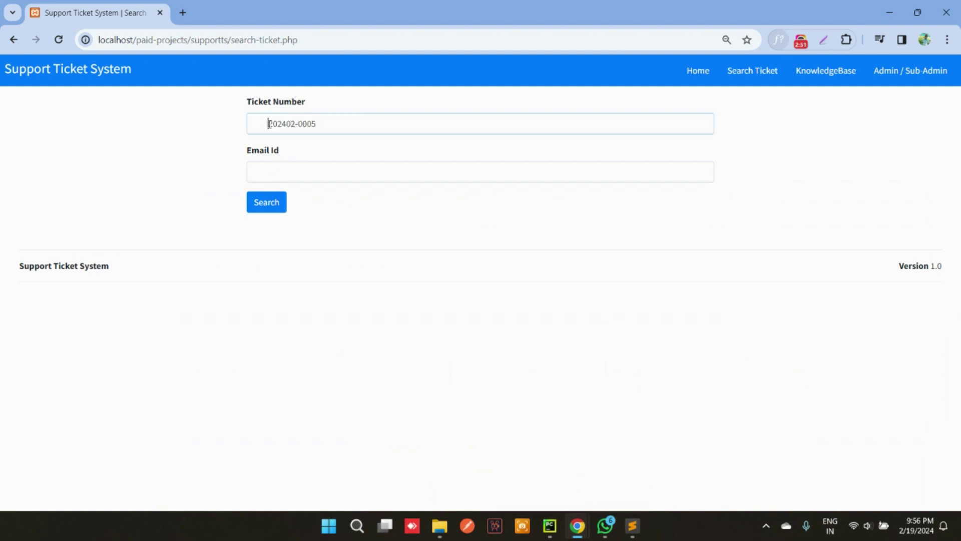
pyautogui.moveTo(578, 526)
pyautogui.click(565, 450)
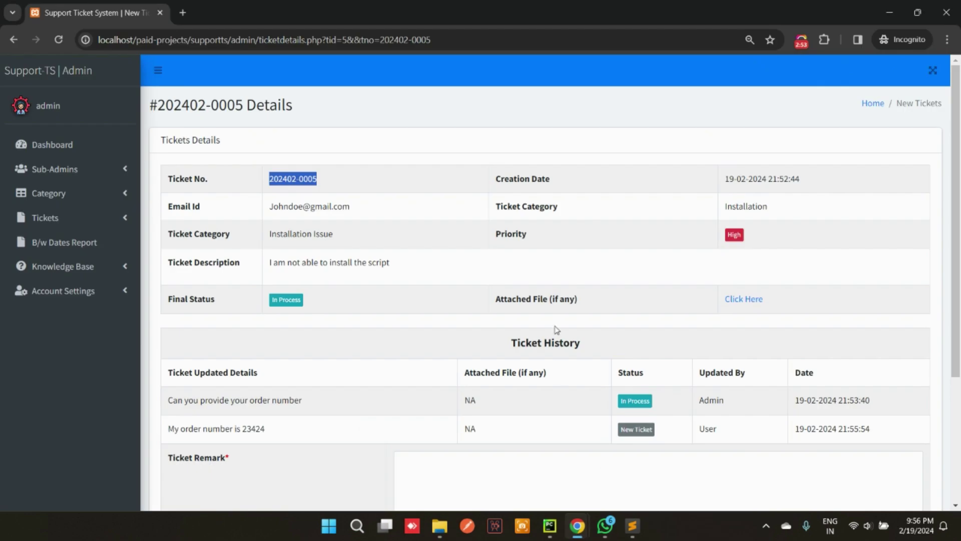
pyautogui.moveTo(366, 210); pyautogui.dragTo(270, 207)
pyautogui.hotkey('ctrl', 'c')
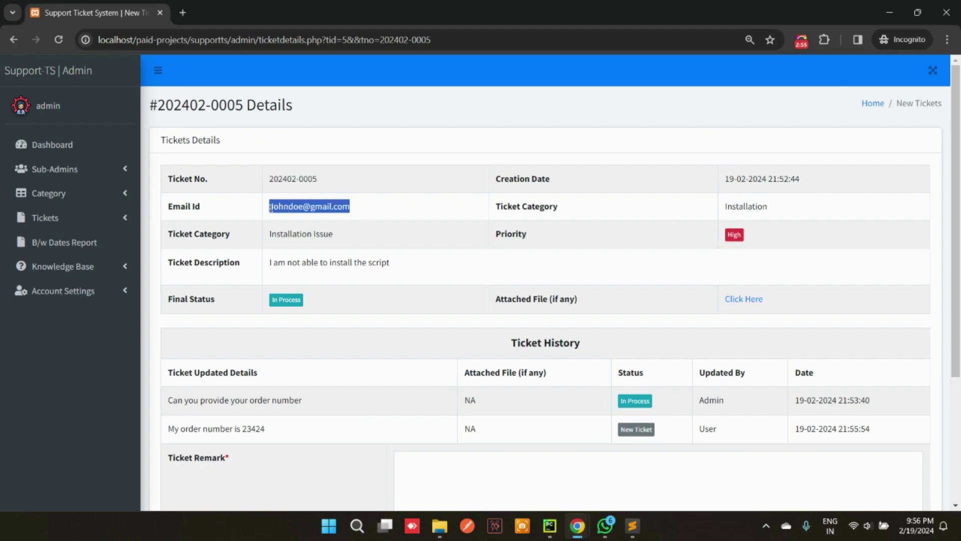
pyautogui.click(429, 440)
pyautogui.click(294, 170)
pyautogui.hotkey('ctrl', 'v')
pyautogui.click(265, 205)
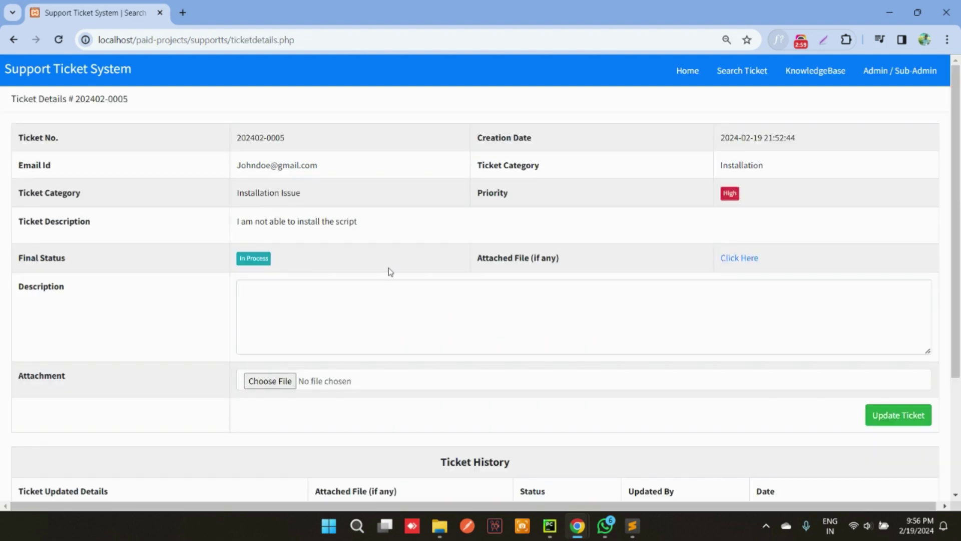
pyautogui.scroll(-3, 363, 252)
pyautogui.moveTo(577, 526)
pyautogui.click(576, 471)
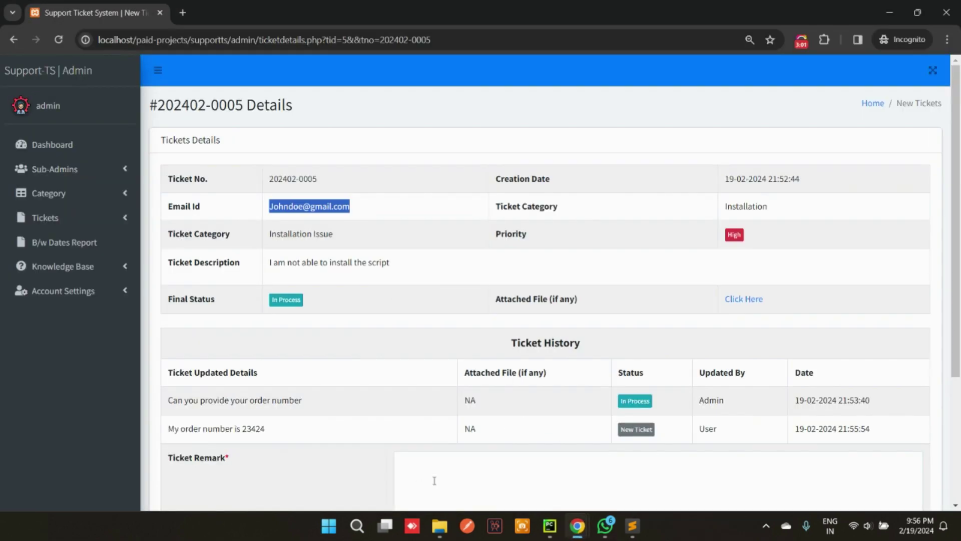
# Write the admin remark 'Issue is fixed now' and attach dummy (5).pdf
pyautogui.scroll(-3, 436, 478)
pyautogui.click(463, 318)
pyautogui.write('I')
pyautogui.press('BackSpace')
pyautogui.write('Issue is fixe')
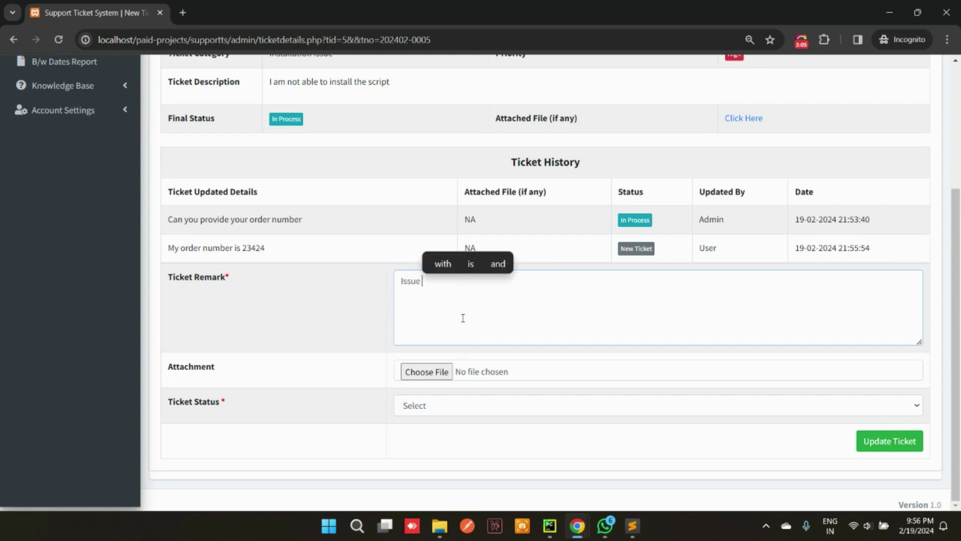
pyautogui.write('d now')
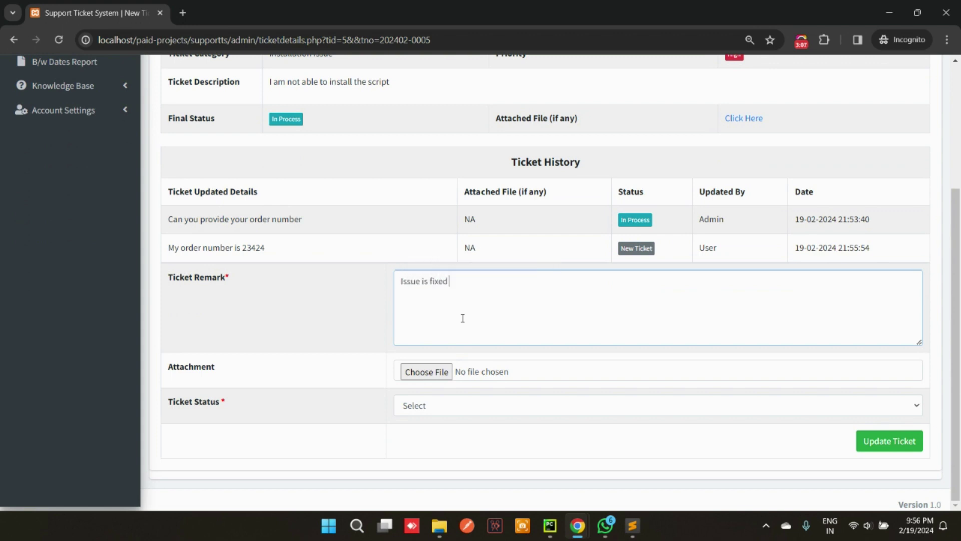
pyautogui.click(430, 371)
pyautogui.scroll(-10, 380, 242)
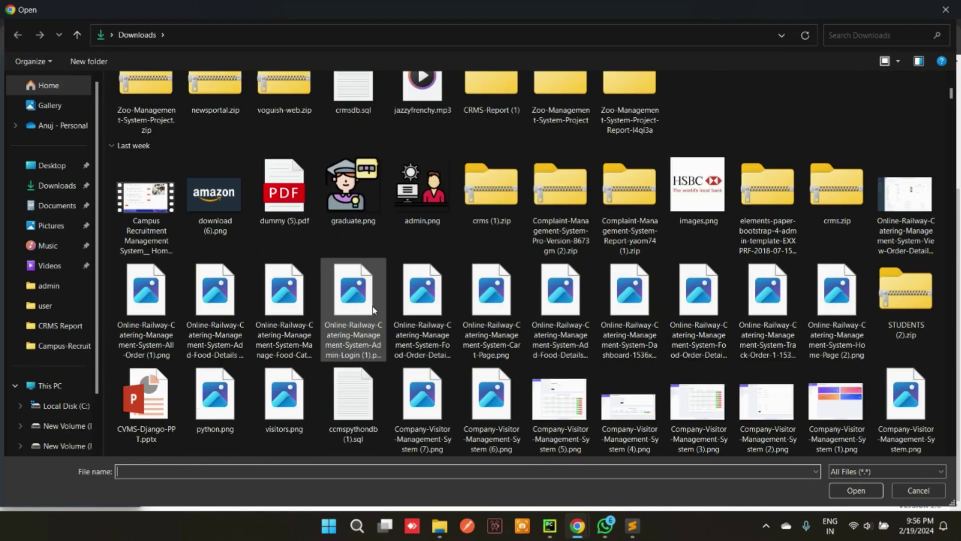
pyautogui.scroll(8, 272, 272)
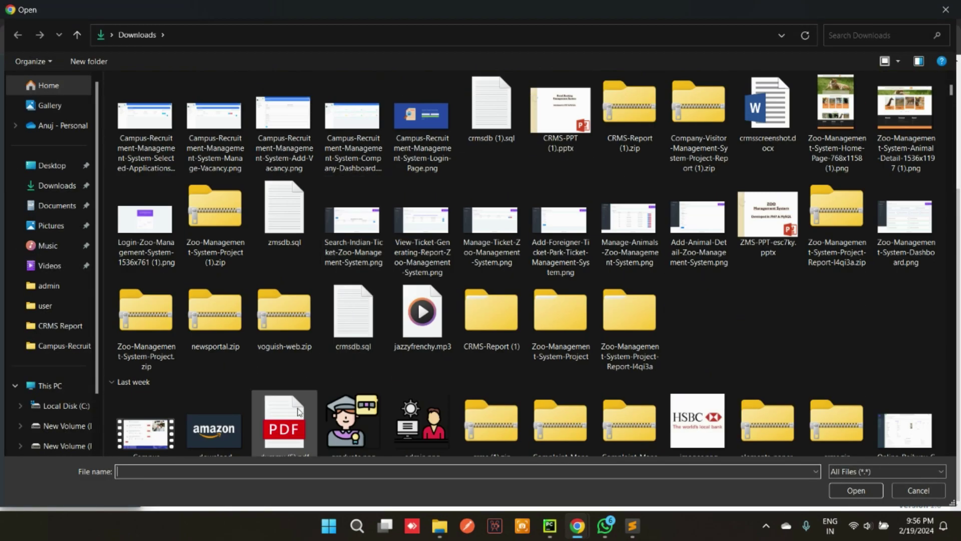
pyautogui.doubleClick(283, 423)
# Set the ticket status to Resolved and save the update
pyautogui.click(420, 406)
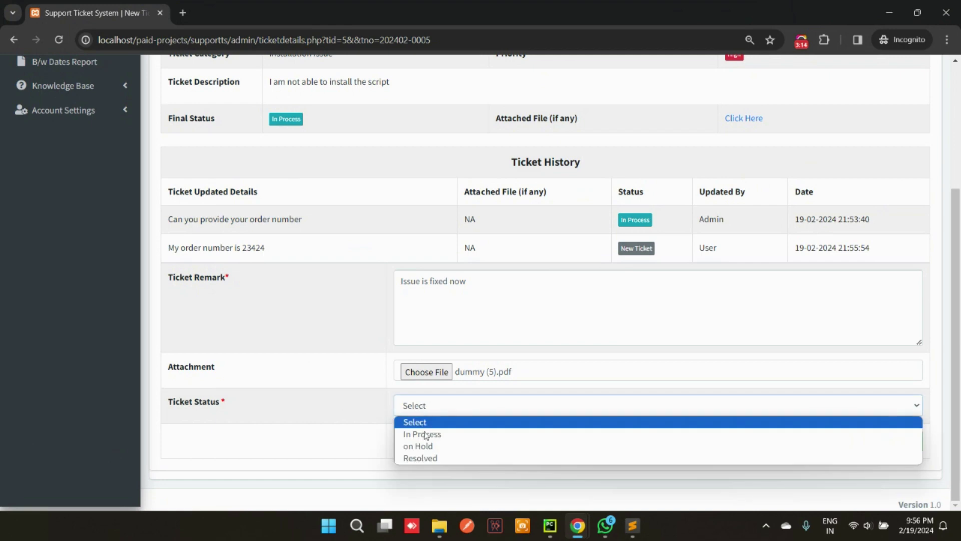
pyautogui.click(423, 458)
pyautogui.click(887, 442)
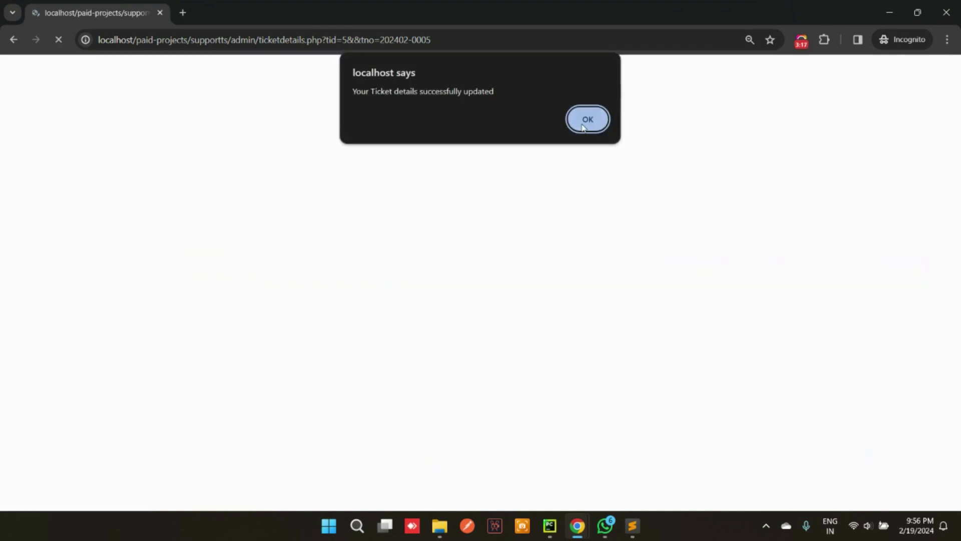
pyautogui.click(586, 120)
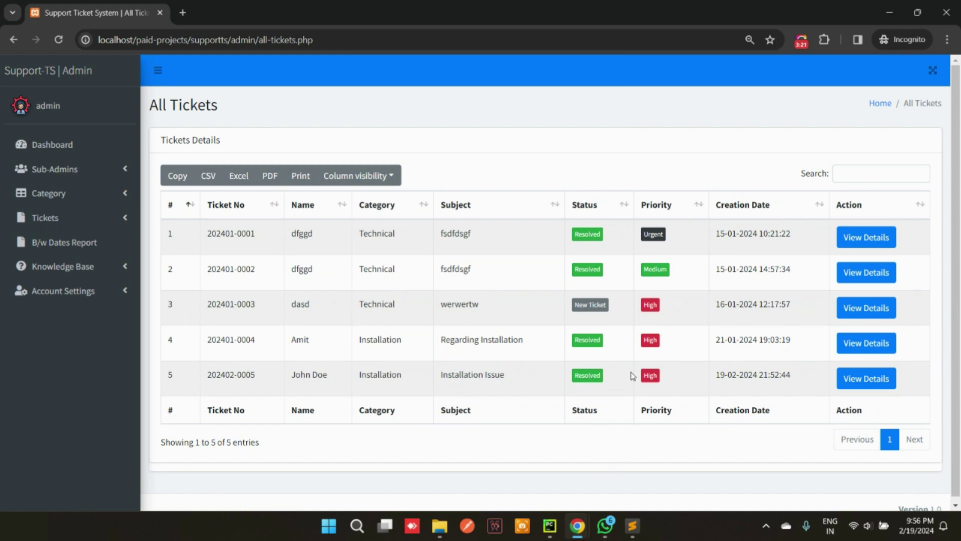
pyautogui.click(866, 378)
pyautogui.scroll(-1, 508, 387)
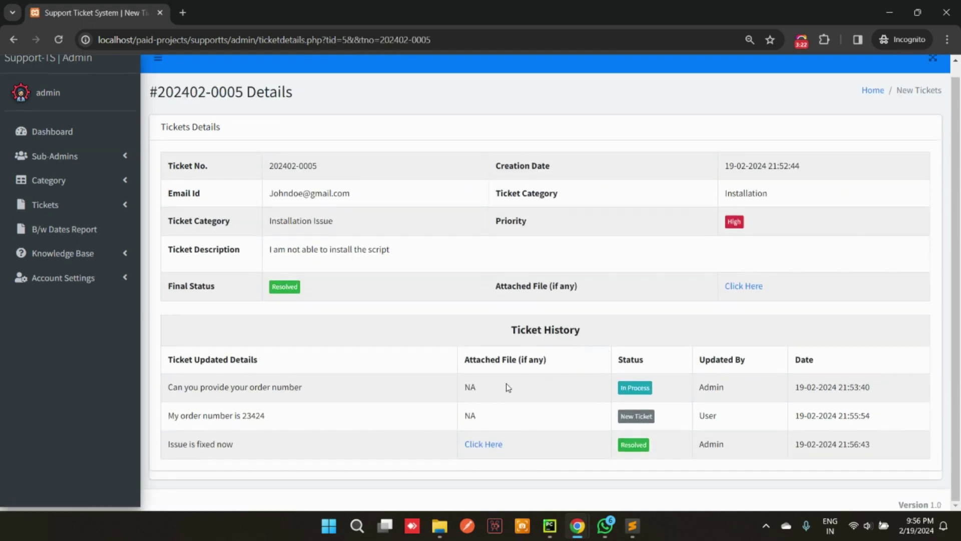
pyautogui.click(492, 444)
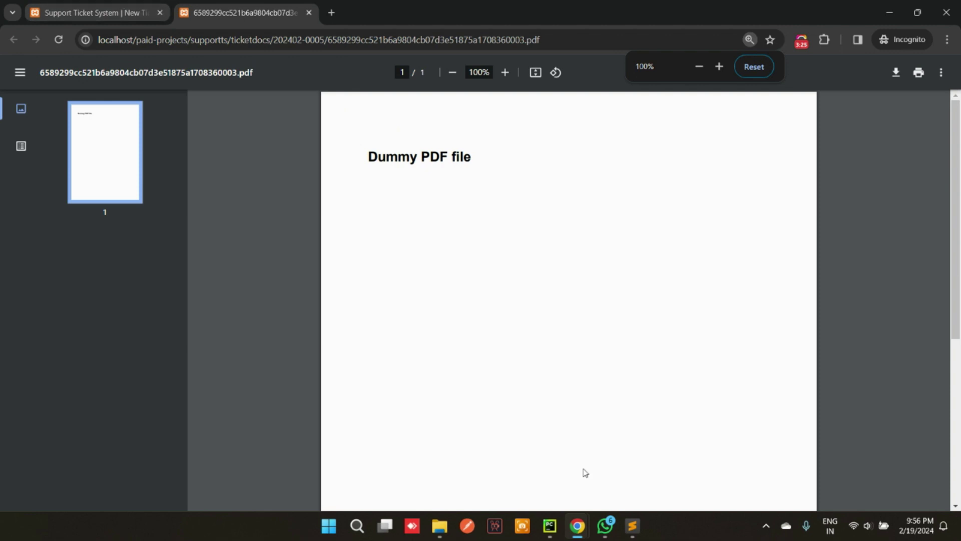
# Refresh the requester's ticket page so it shows Resolved
pyautogui.moveTo(571, 527)
pyautogui.click(429, 456)
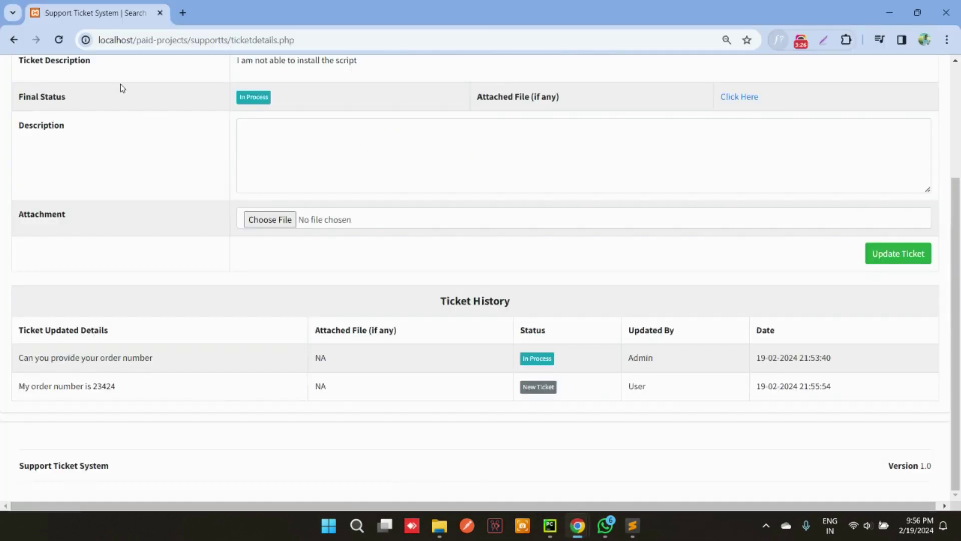
pyautogui.click(59, 40)
pyautogui.click(511, 141)
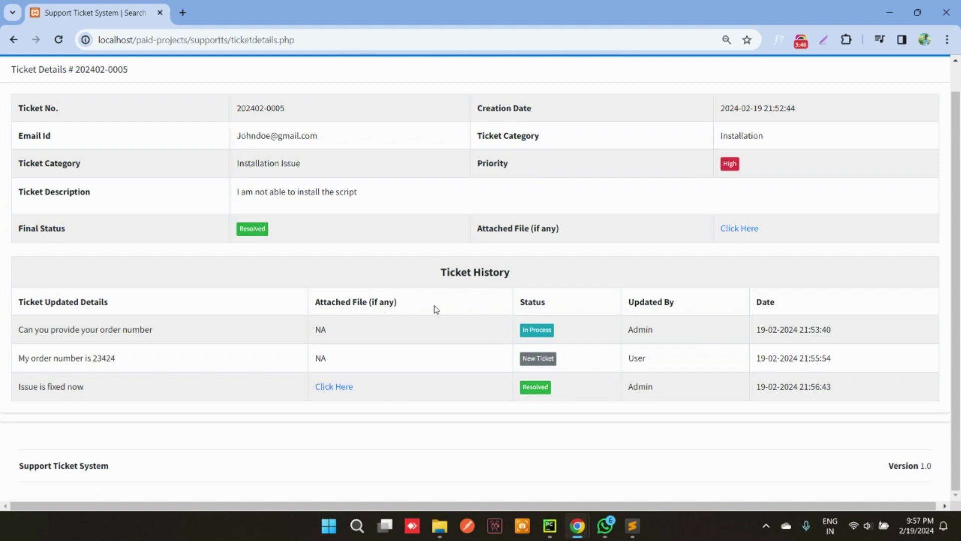
pyautogui.scroll(1, 636, 338)
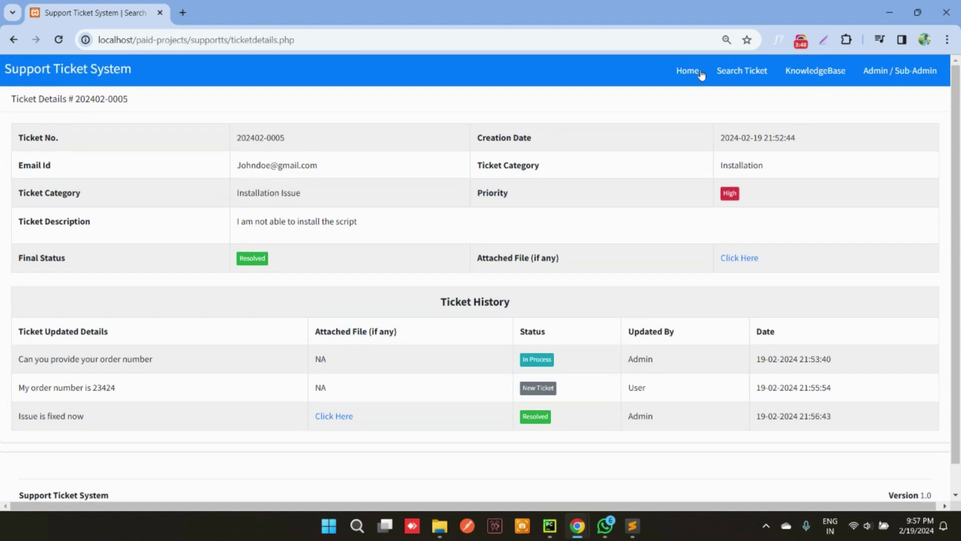
# Browse the public Home and Search Ticket pages, then expand two KnowledgeBase articles
pyautogui.click(690, 72)
pyautogui.click(765, 73)
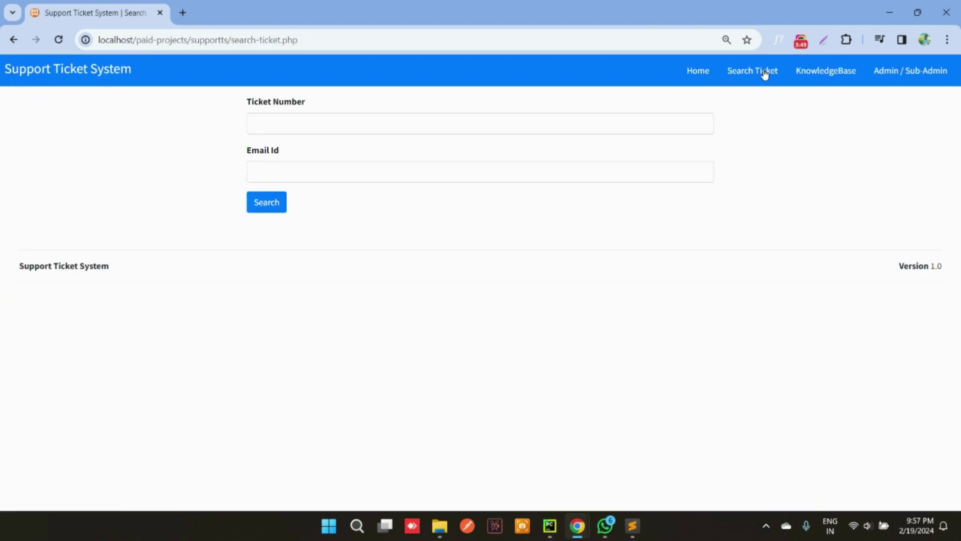
pyautogui.click(802, 79)
pyautogui.click(82, 174)
pyautogui.click(83, 252)
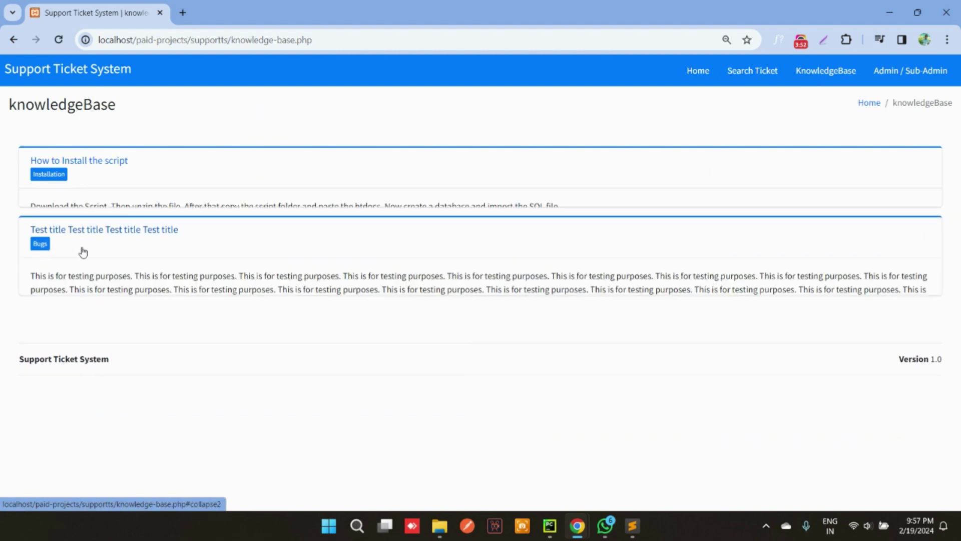
# Close the attached PDF tab
pyautogui.moveTo(576, 528)
pyautogui.click(575, 461)
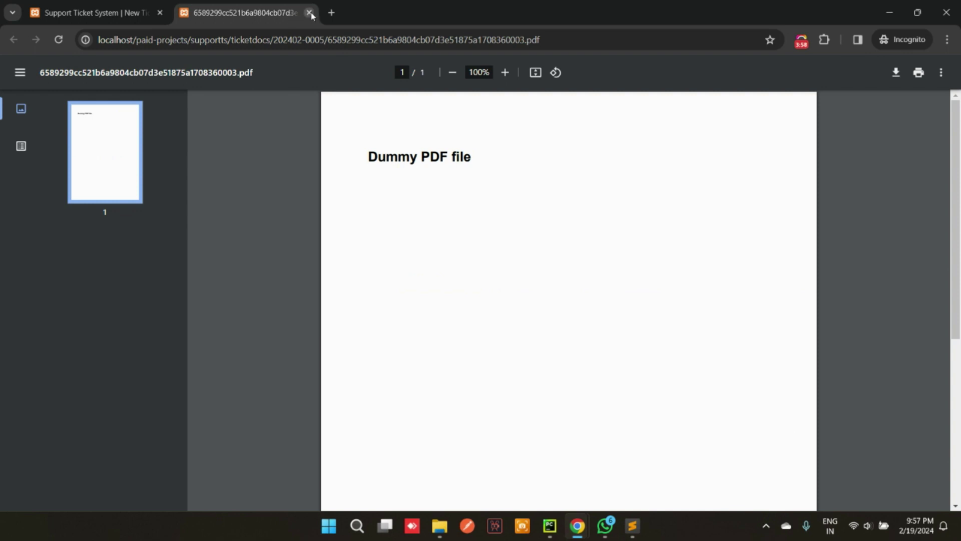
pyautogui.click(309, 13)
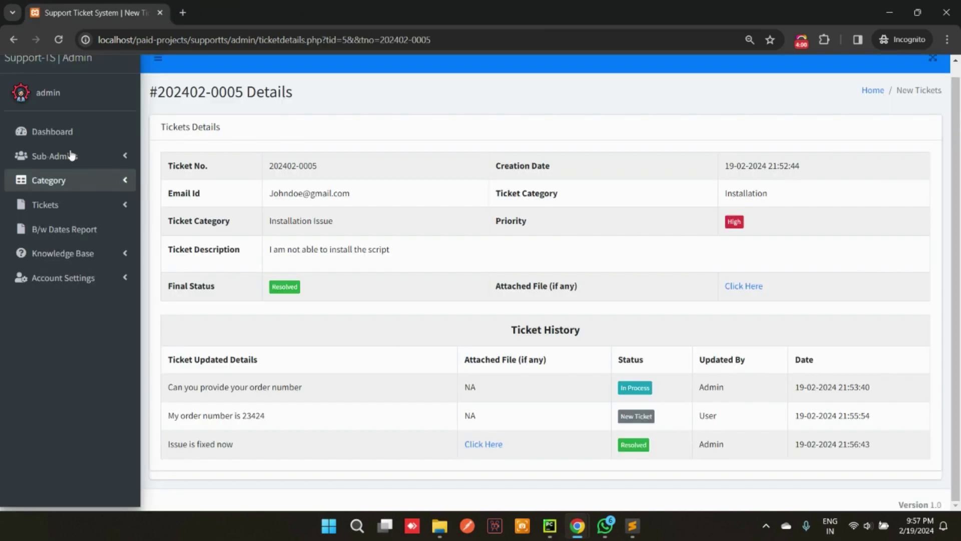
# Return to the dashboard and look over the Add Sub-Admin form
pyautogui.click(57, 131)
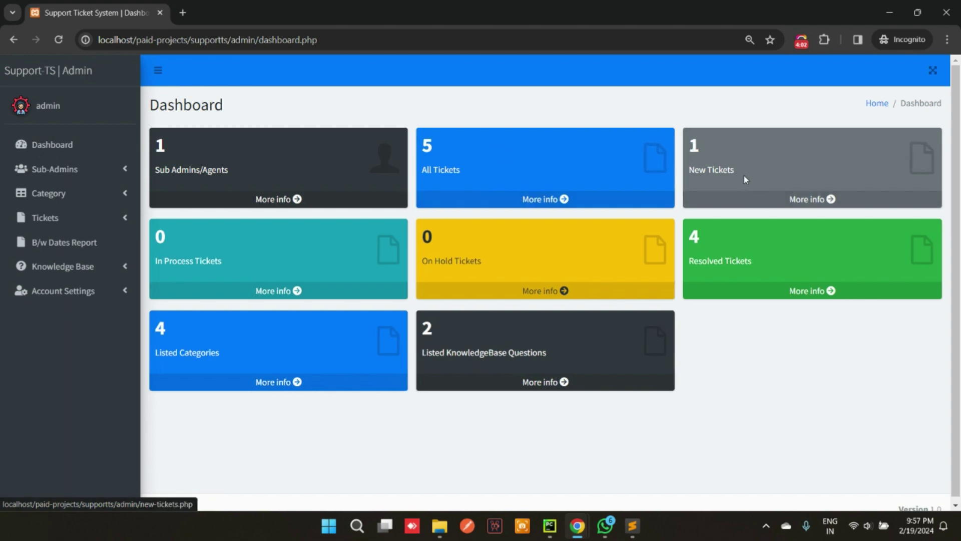
pyautogui.click(90, 168)
pyautogui.click(72, 199)
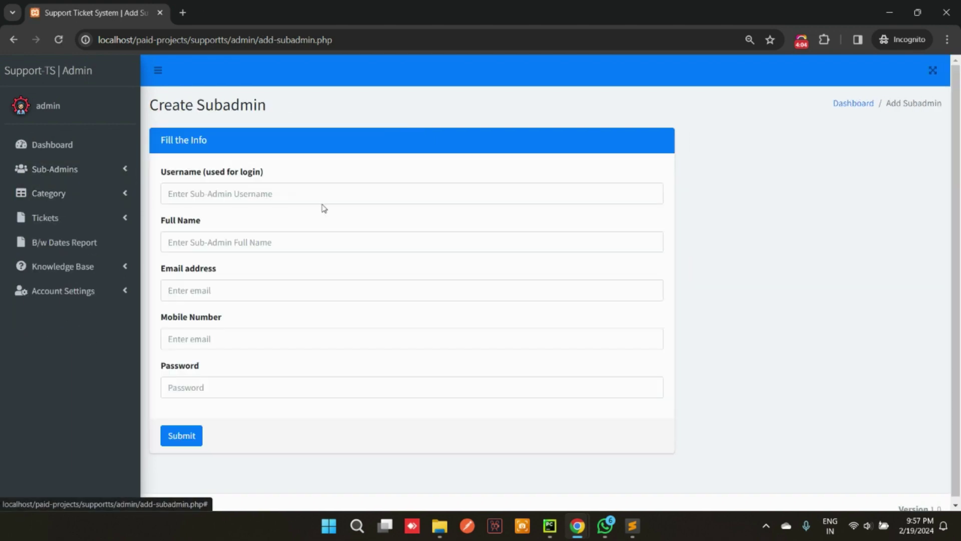
pyautogui.press('Tab')
pyautogui.press('Tab')
pyautogui.press('Tab')
pyautogui.click(198, 390)
# Edit the existing sub-admin from Manage Sub Admins and update it unchanged
pyautogui.click(75, 168)
pyautogui.click(55, 217)
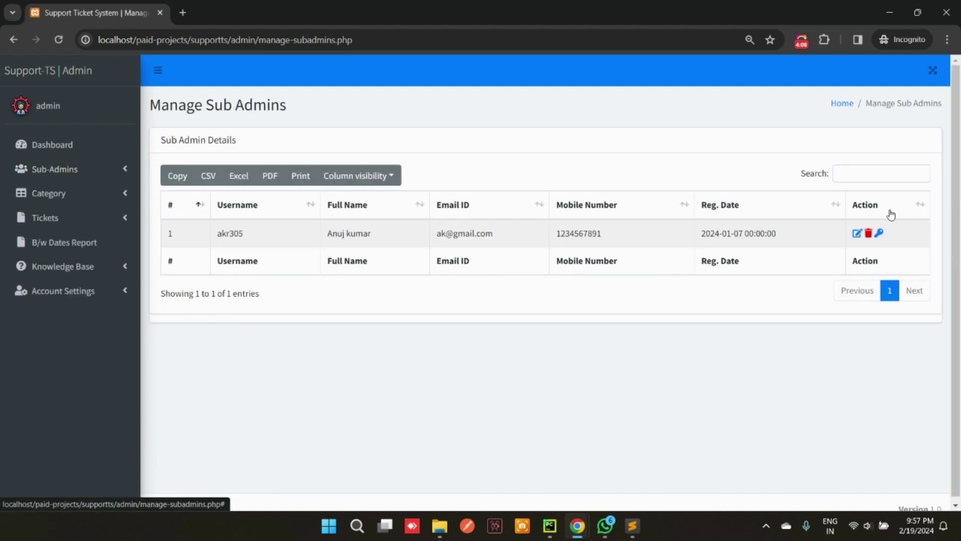
pyautogui.click(857, 233)
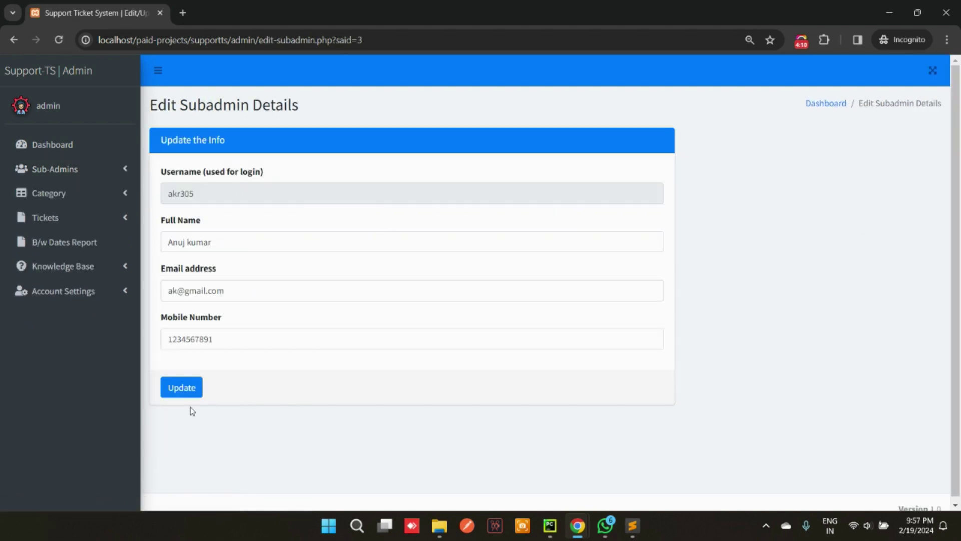
pyautogui.click(186, 389)
pyautogui.click(584, 116)
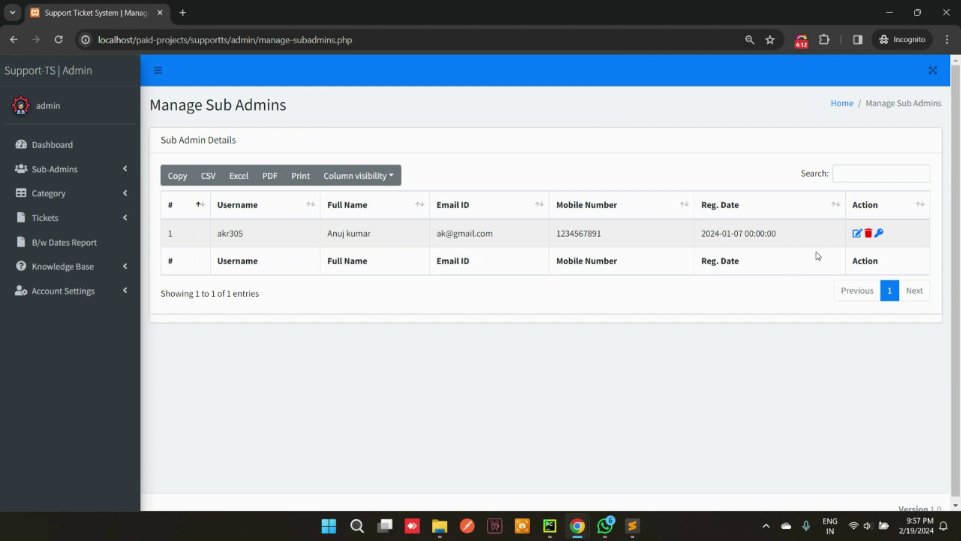
# View the sub-admin's reset-password page, then go back to Manage Sub Admins
pyautogui.click(879, 233)
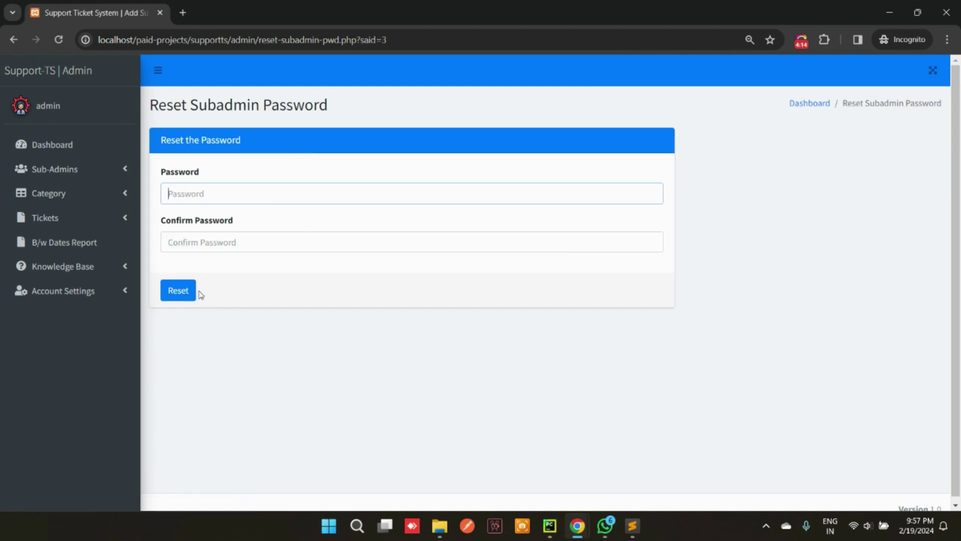
pyautogui.click(50, 170)
pyautogui.click(50, 217)
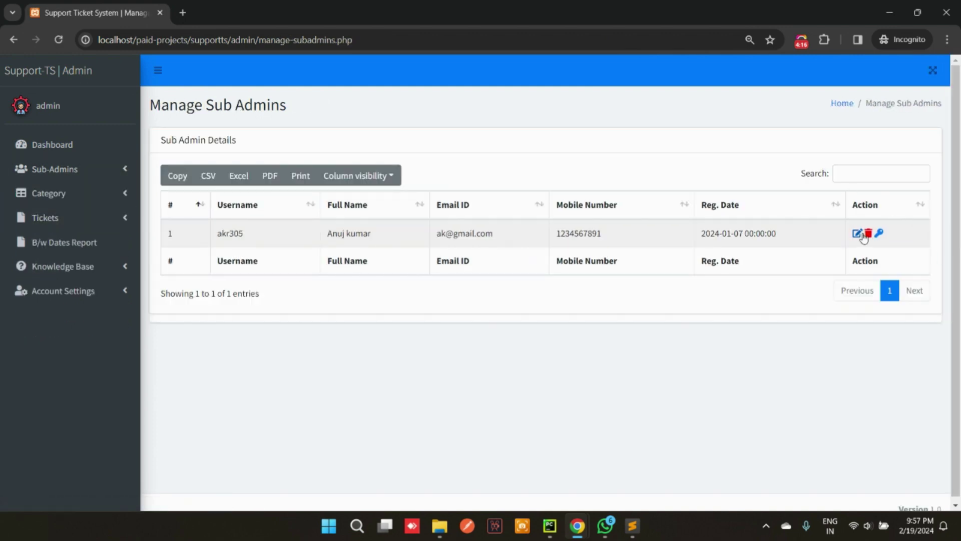
pyautogui.click(48, 193)
# Add a new category named 'test'
pyautogui.click(45, 223)
pyautogui.click(298, 193)
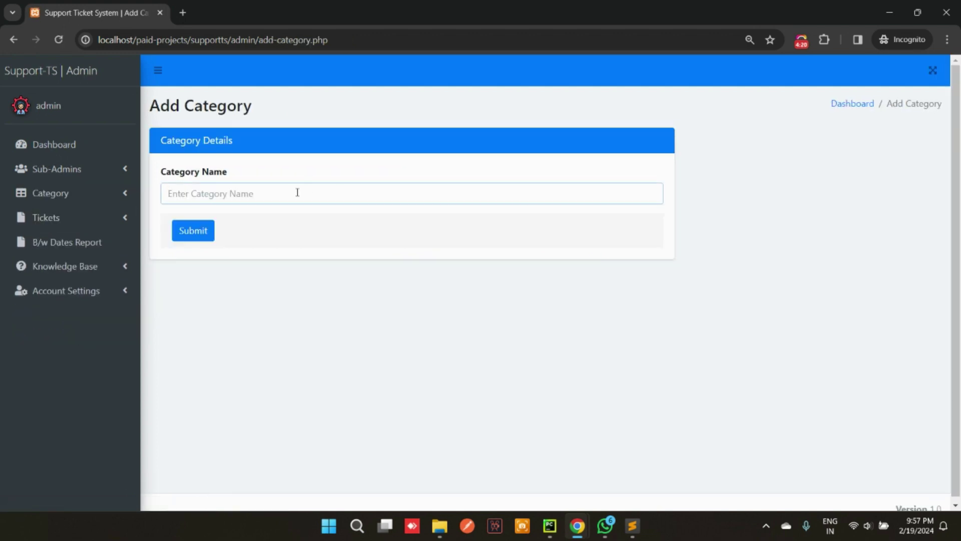
pyautogui.write('test')
pyautogui.click(194, 234)
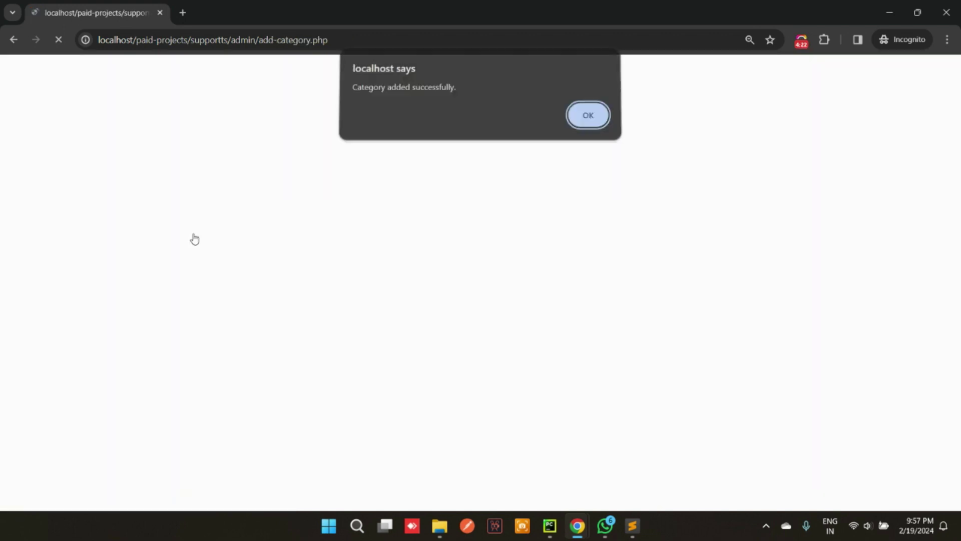
pyautogui.click(588, 116)
# Confirm 'test' appears in the public Create Ticket category dropdown
pyautogui.moveTo(577, 526)
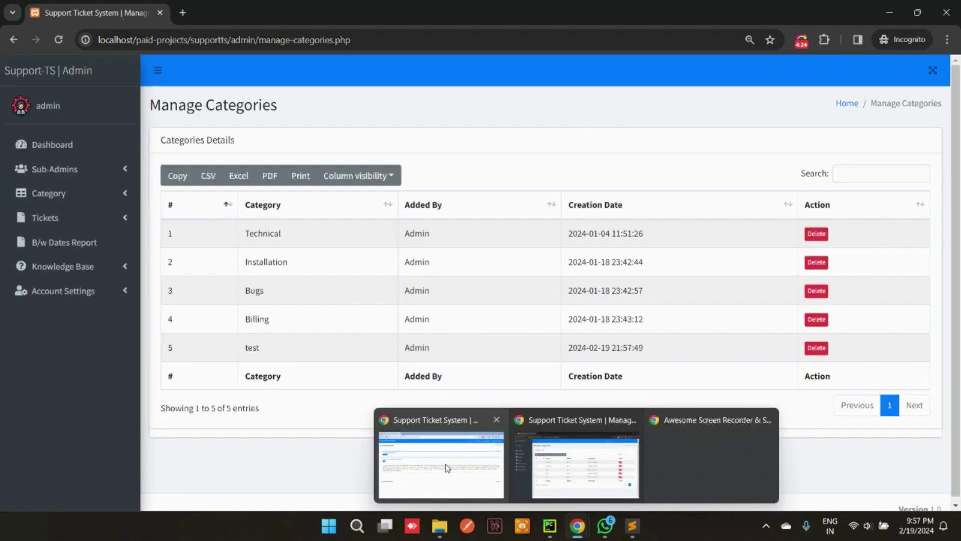
pyautogui.click(447, 467)
pyautogui.click(752, 75)
pyautogui.click(698, 75)
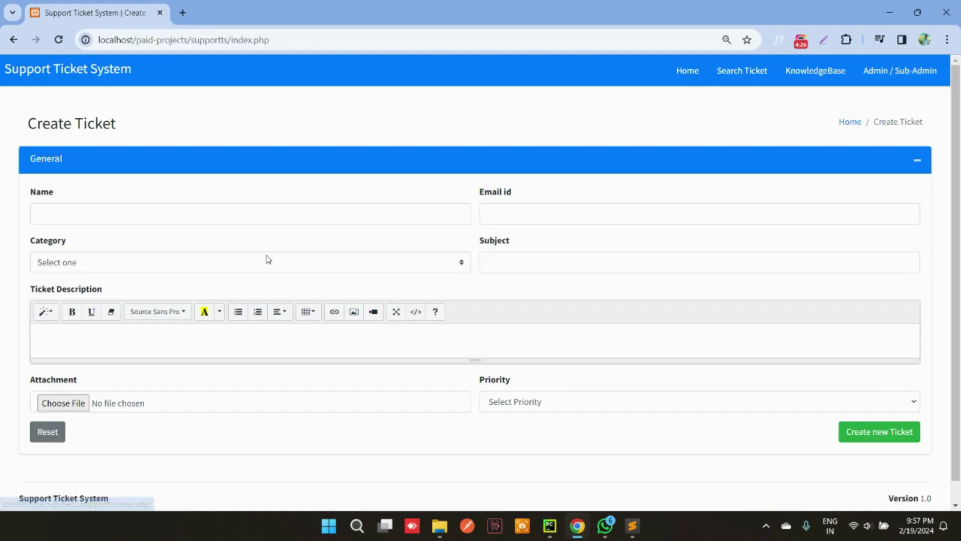
pyautogui.click(268, 260)
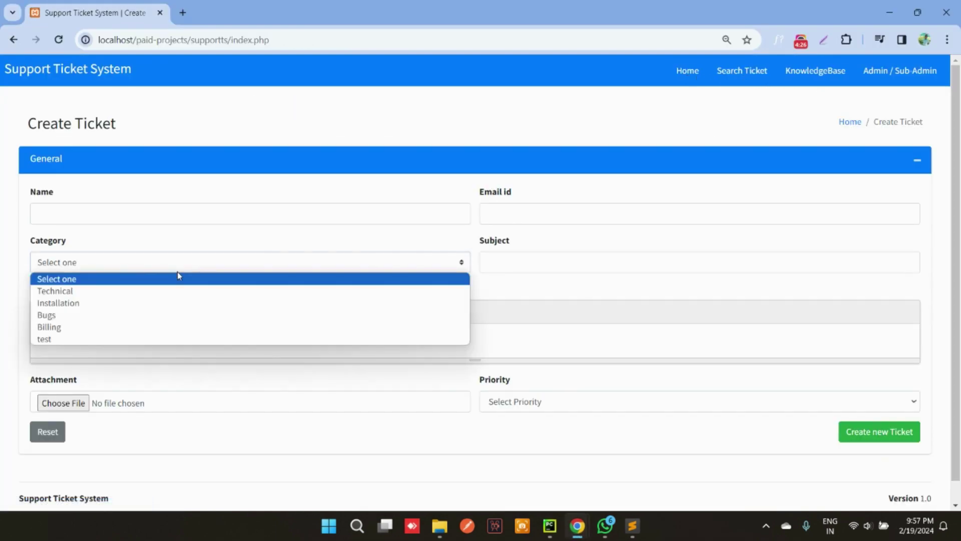
pyautogui.click(455, 395)
pyautogui.moveTo(577, 526)
pyautogui.click(608, 451)
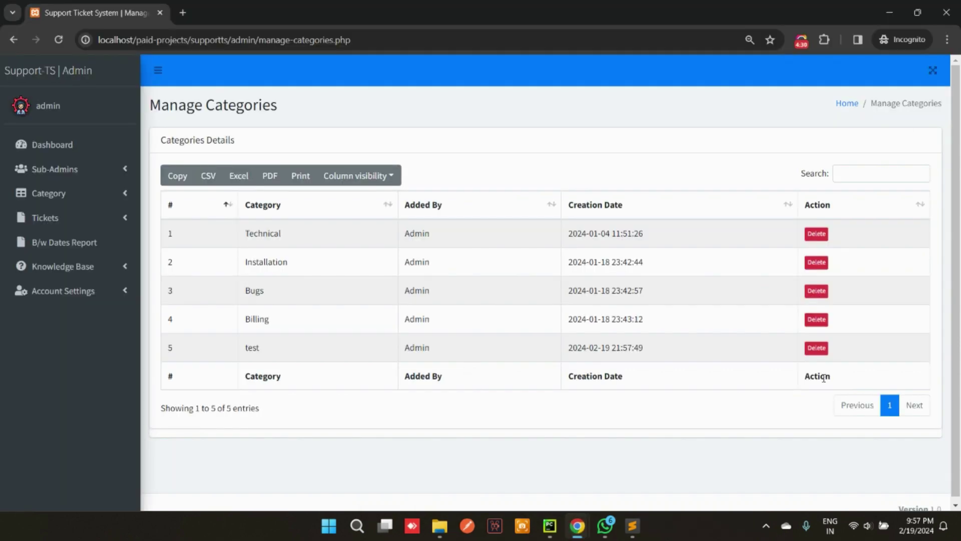
# Delete the 'test' category and verify it is gone from the public category choices
pyautogui.click(816, 347)
pyautogui.click(536, 119)
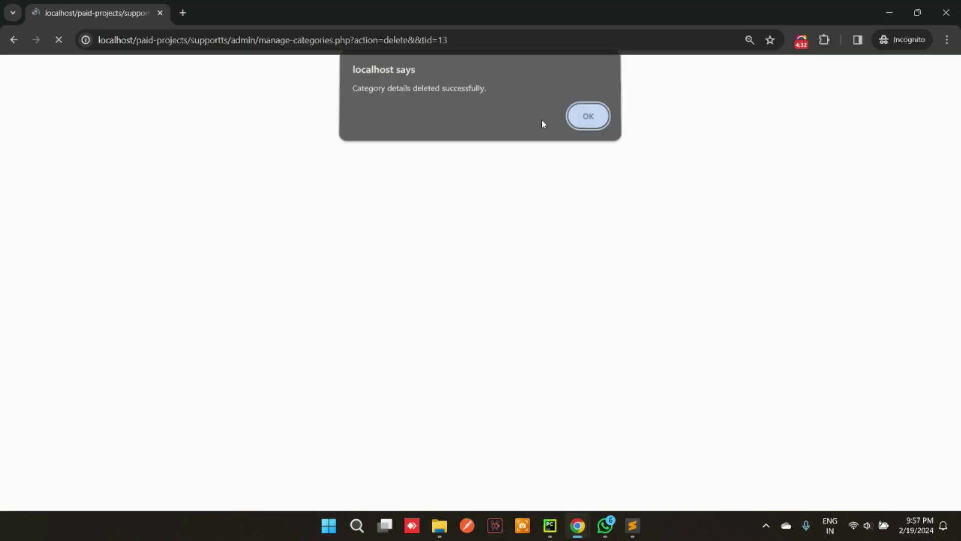
pyautogui.click(586, 119)
pyautogui.moveTo(577, 526)
pyautogui.click(445, 460)
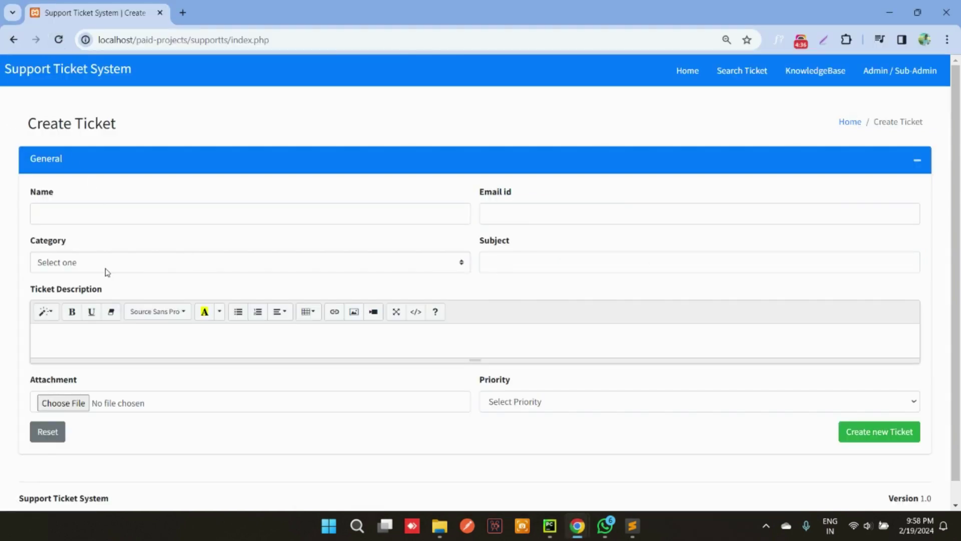
pyautogui.click(105, 268)
pyautogui.moveTo(577, 525)
pyautogui.click(587, 458)
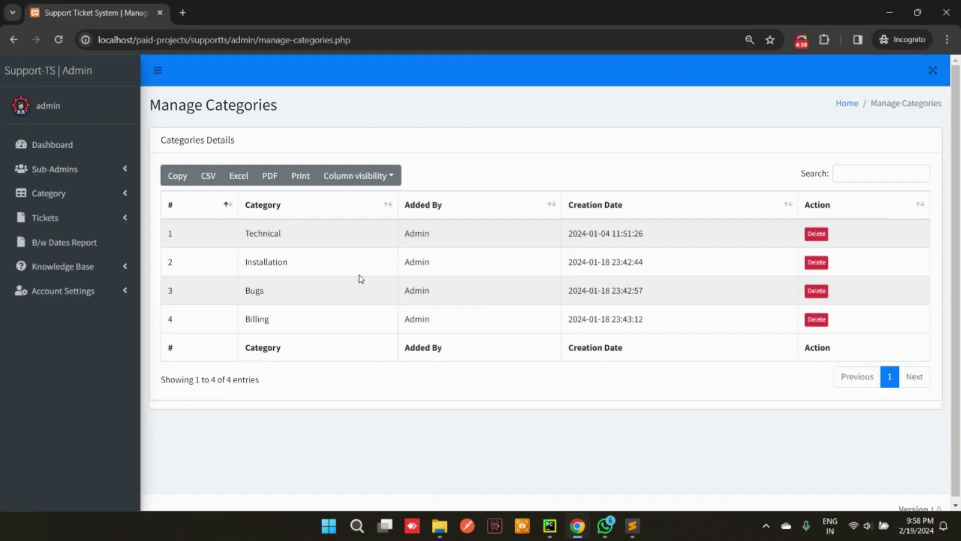
pyautogui.click(50, 194)
# Browse the New, In Process and On Hold ticket lists, ending on All Tickets with five tickets
pyautogui.click(57, 268)
pyautogui.click(50, 293)
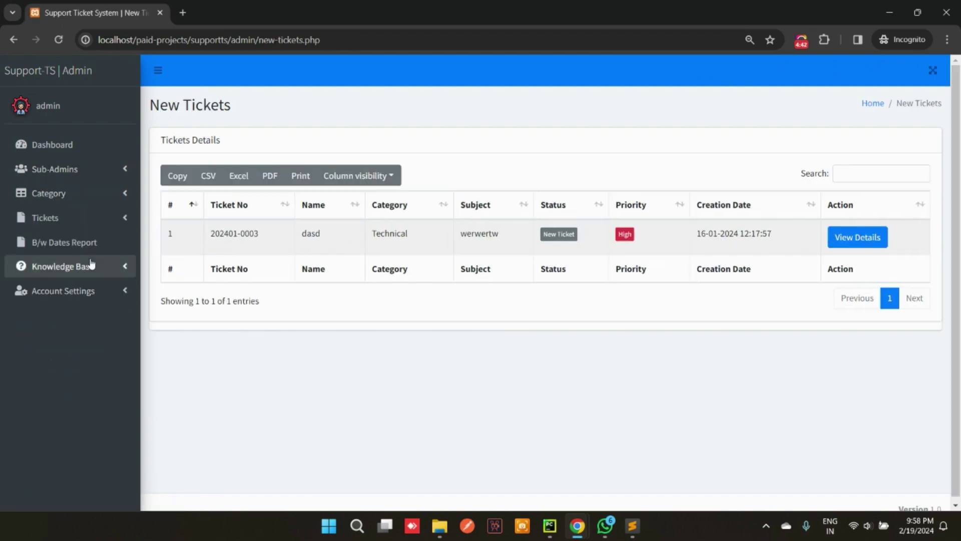
pyautogui.click(66, 218)
pyautogui.click(63, 268)
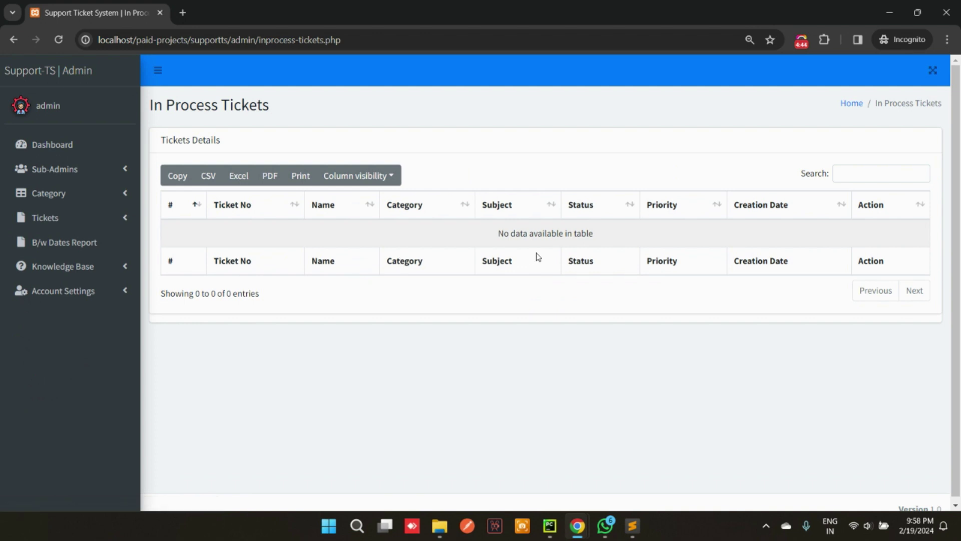
pyautogui.click(71, 226)
pyautogui.click(71, 292)
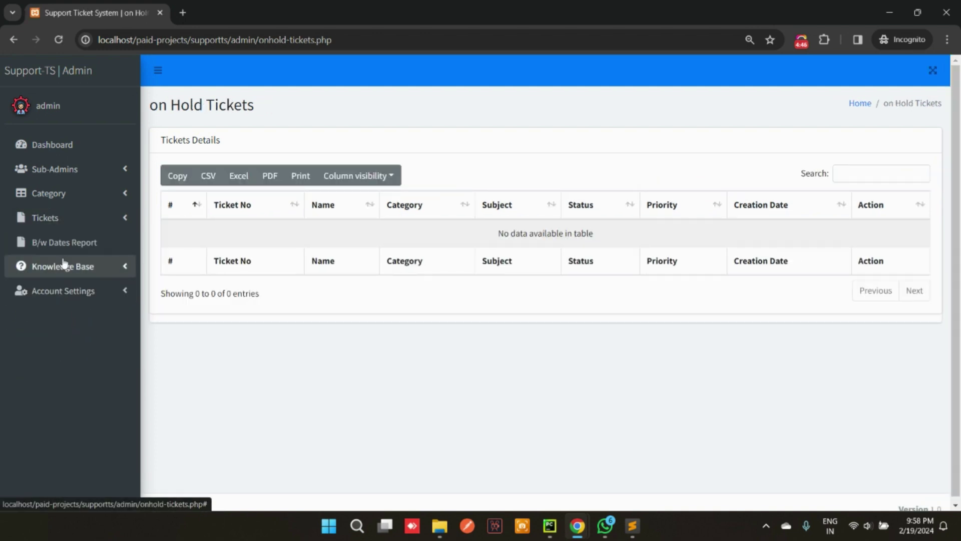
pyautogui.click(43, 221)
pyautogui.click(77, 337)
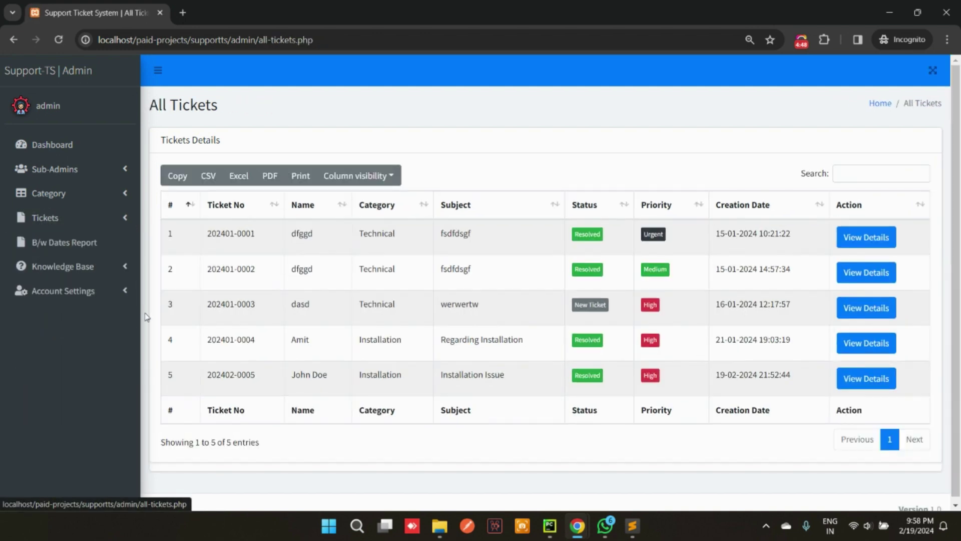
# Run the B/w Dates Report from 01/01/2024 to 02/19/2024
pyautogui.click(71, 244)
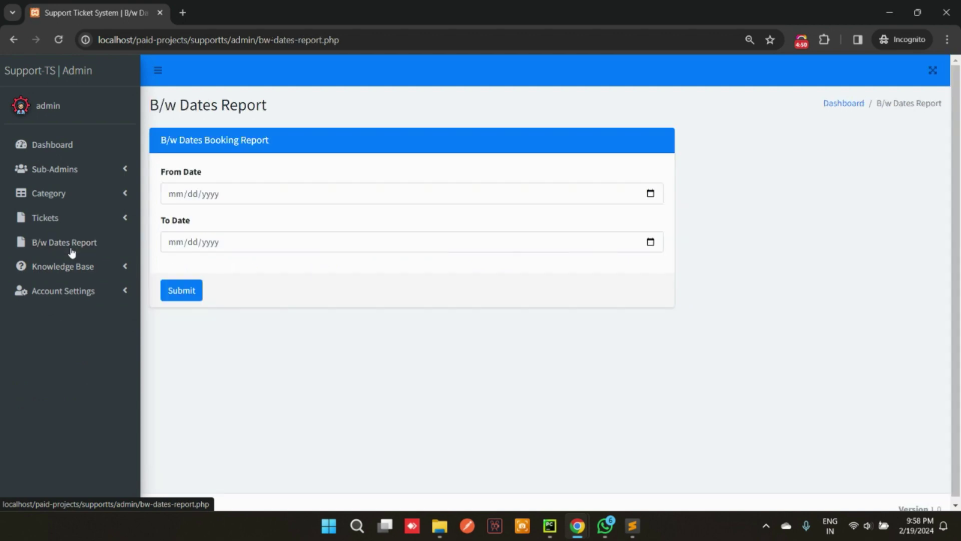
pyautogui.click(650, 193)
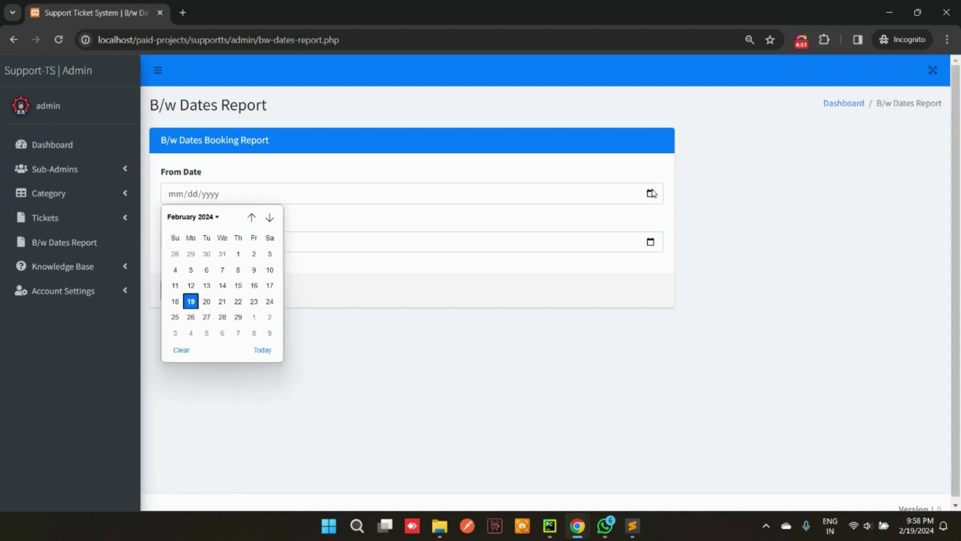
pyautogui.click(238, 254)
pyautogui.click(650, 194)
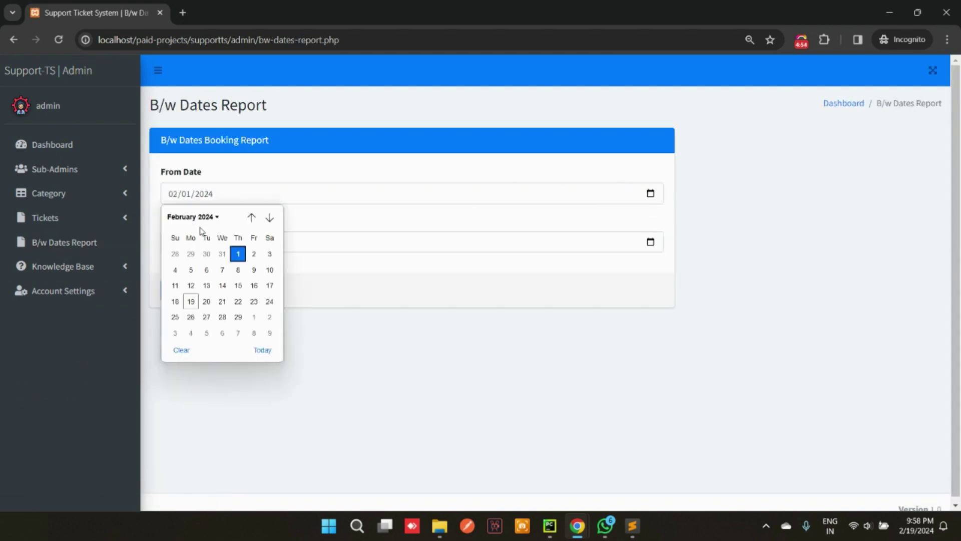
pyautogui.click(251, 218)
pyautogui.click(193, 255)
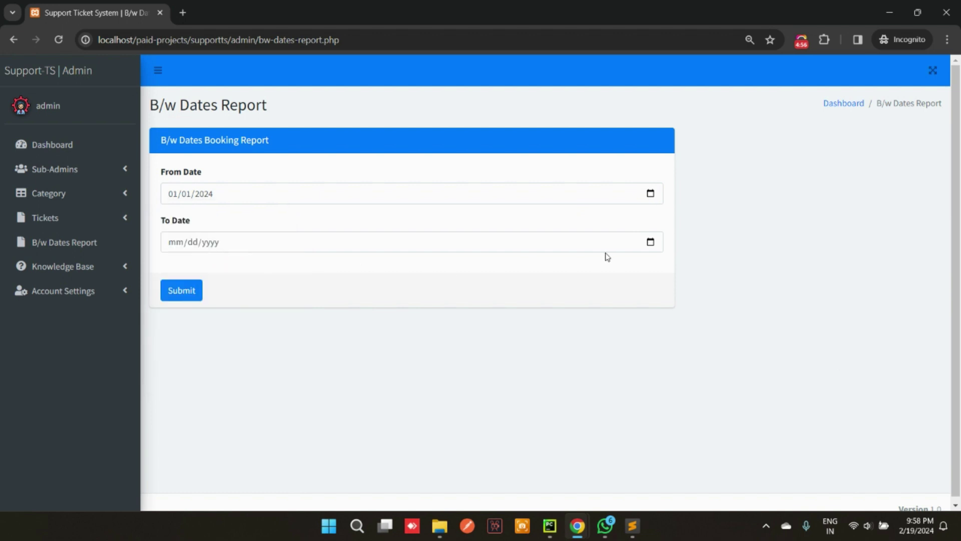
pyautogui.click(650, 242)
pyautogui.click(190, 350)
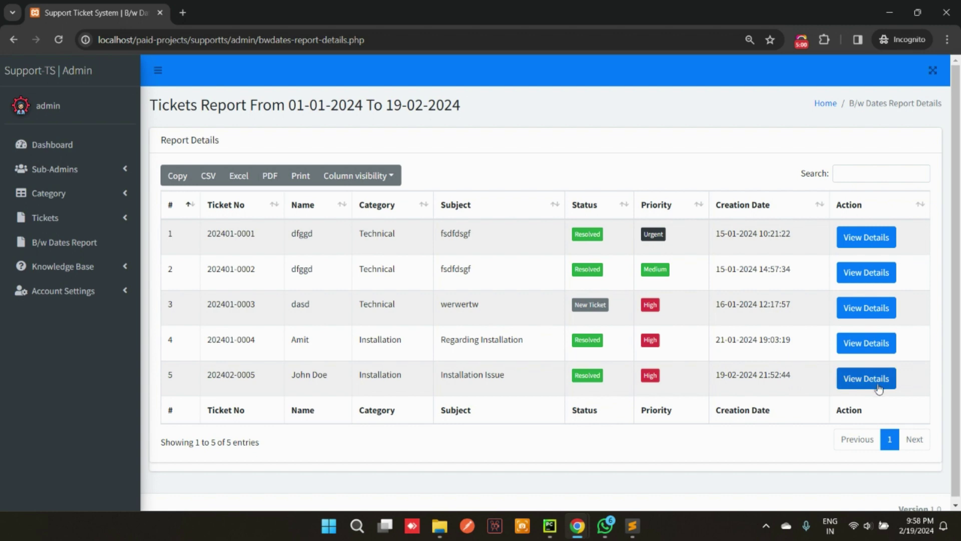
pyautogui.click(878, 388)
pyautogui.scroll(-1, 789, 360)
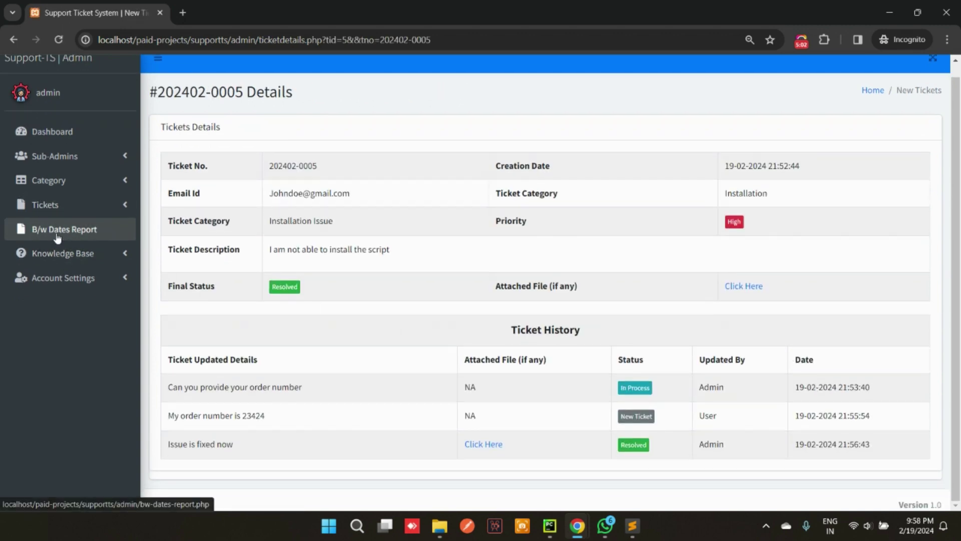
pyautogui.click(57, 235)
pyautogui.click(69, 266)
pyautogui.click(44, 295)
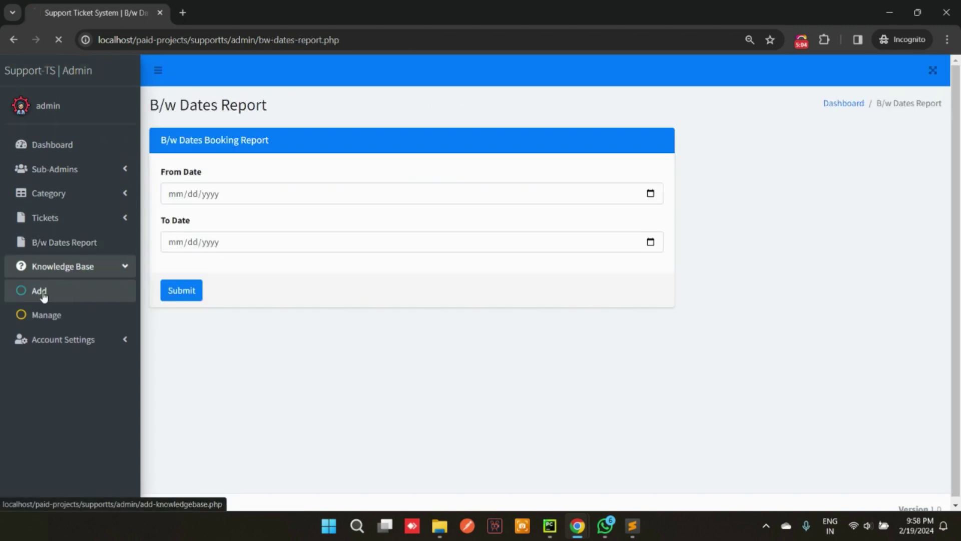
# Add a Technical knowledge base article titled 'test'
pyautogui.click(232, 196)
pyautogui.click(205, 220)
pyautogui.click(191, 243)
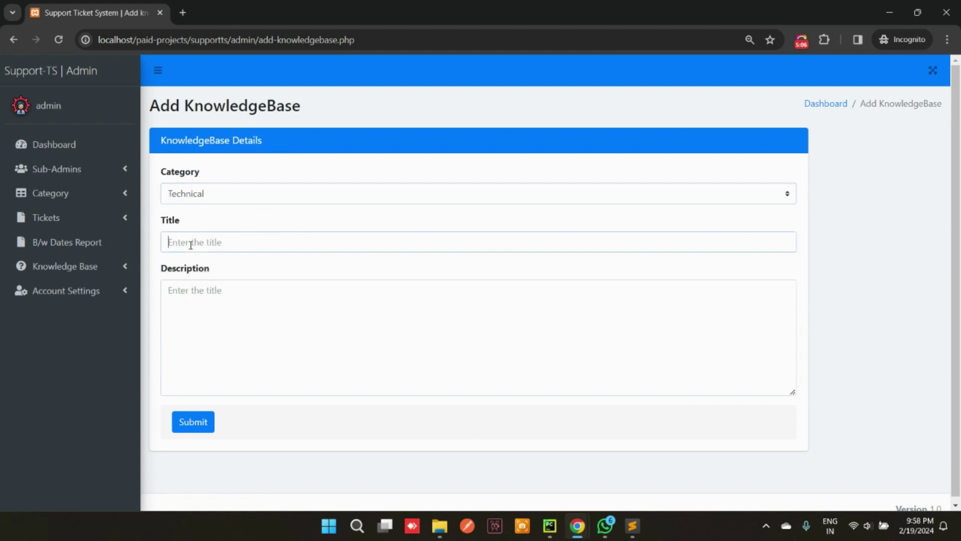
pyautogui.write('test')
pyautogui.click(197, 314)
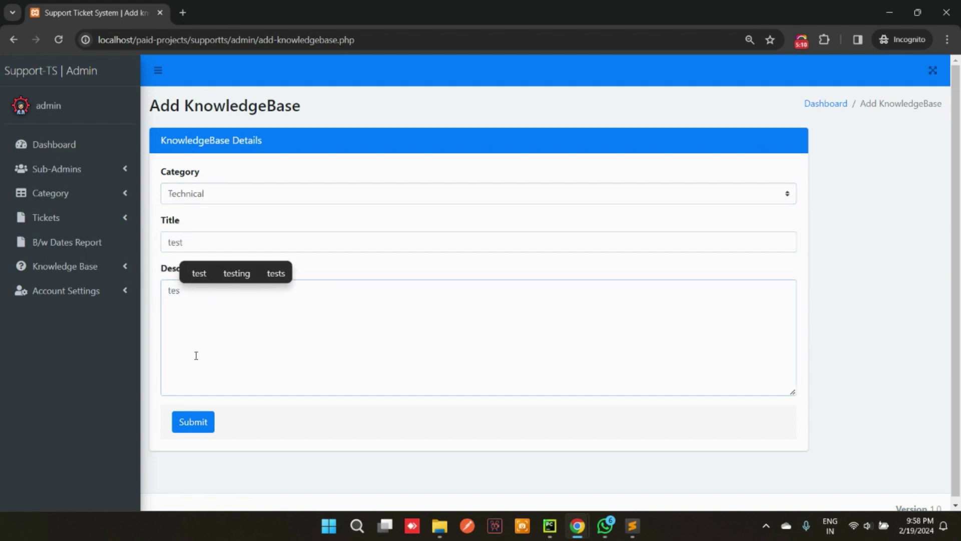
pyautogui.click(187, 425)
pyautogui.click(571, 127)
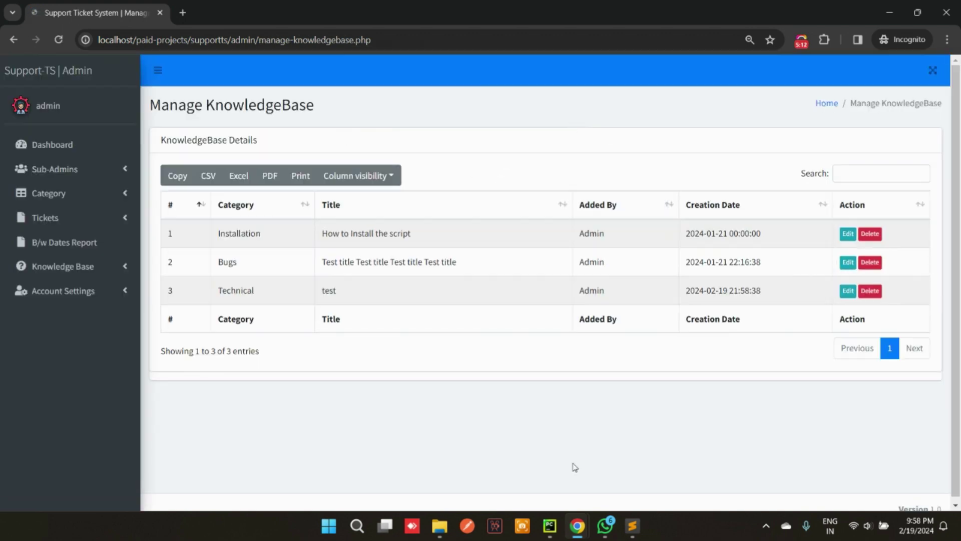
# Check the 'test' article's body on the public KnowledgeBase page
pyautogui.click(440, 466)
pyautogui.click(816, 71)
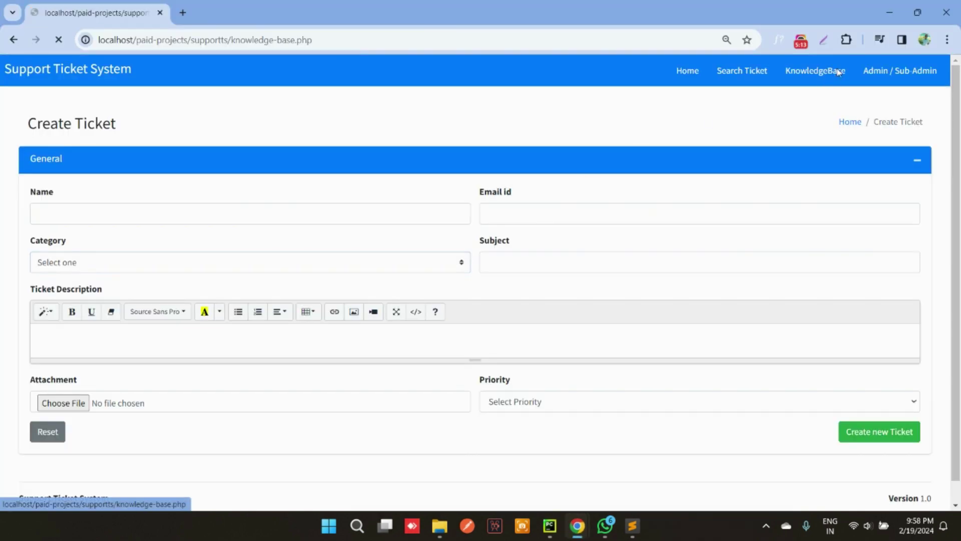
pyautogui.click(65, 269)
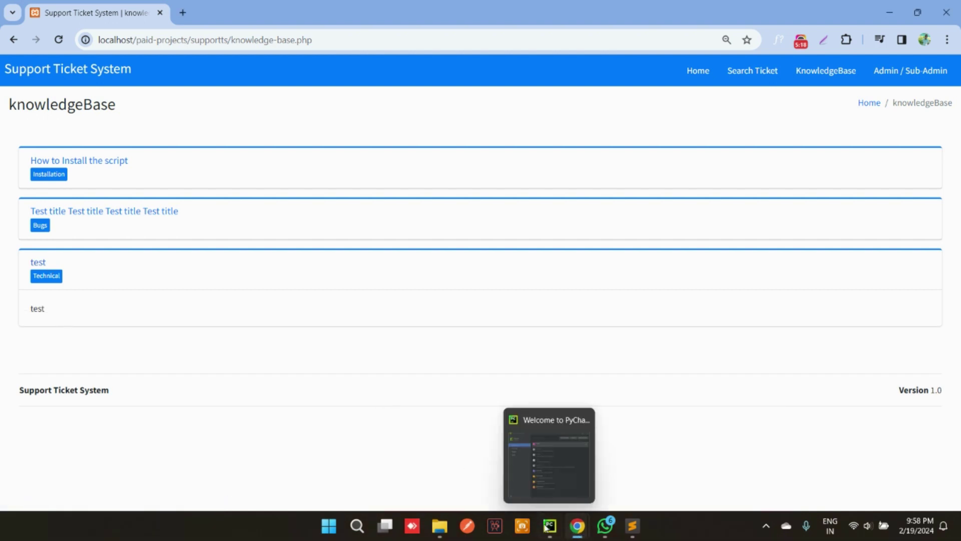
pyautogui.click(584, 466)
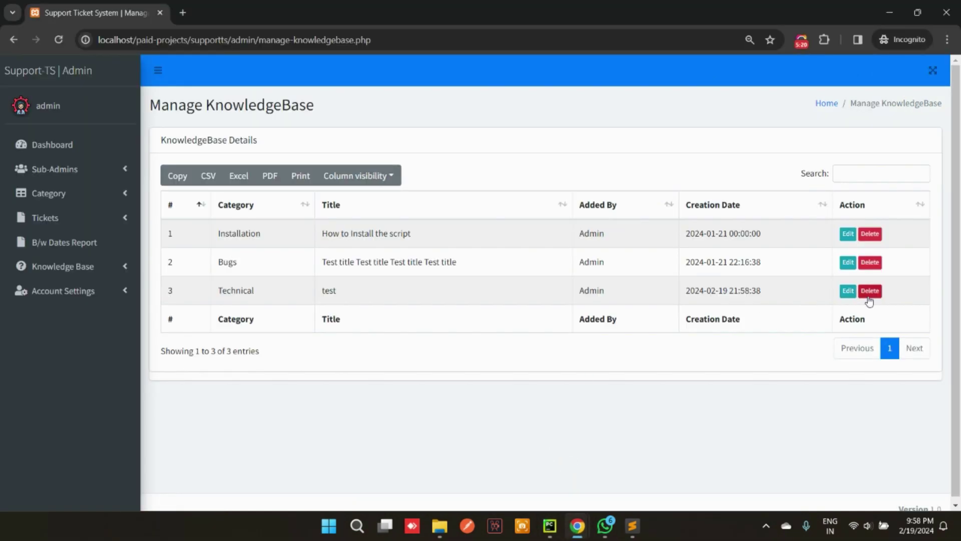
# Delete the 'test' article in row 3 and confirm it's gone from the public page
pyautogui.click(869, 291)
pyautogui.click(551, 120)
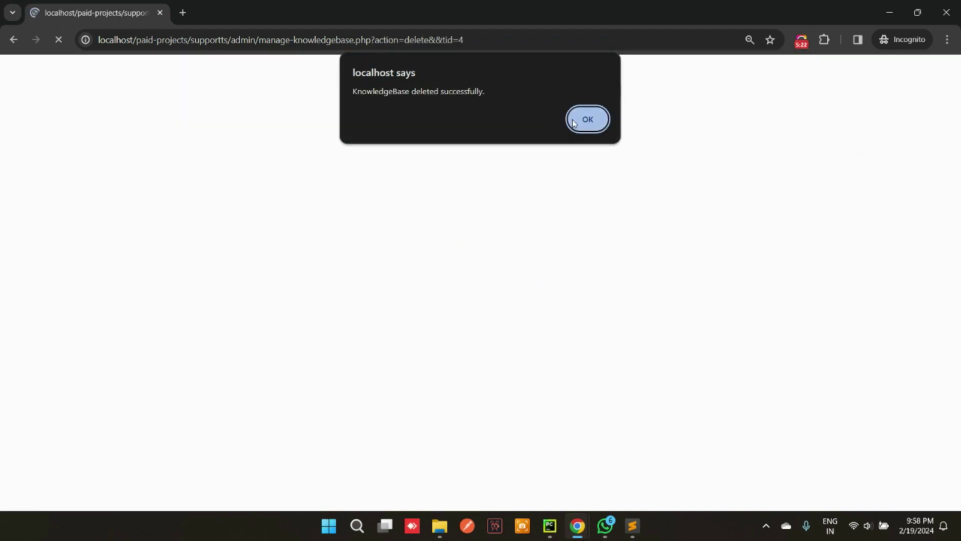
pyautogui.click(575, 123)
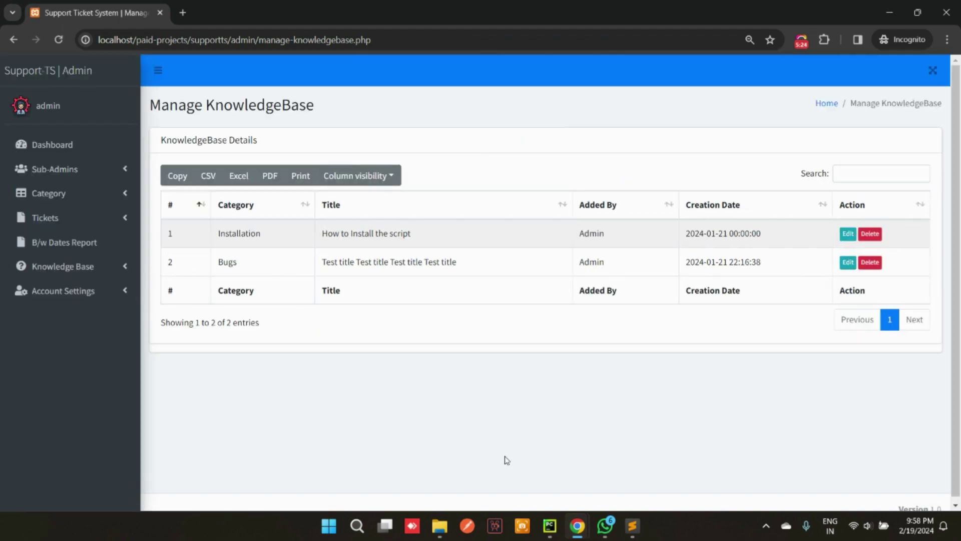
pyautogui.click(436, 463)
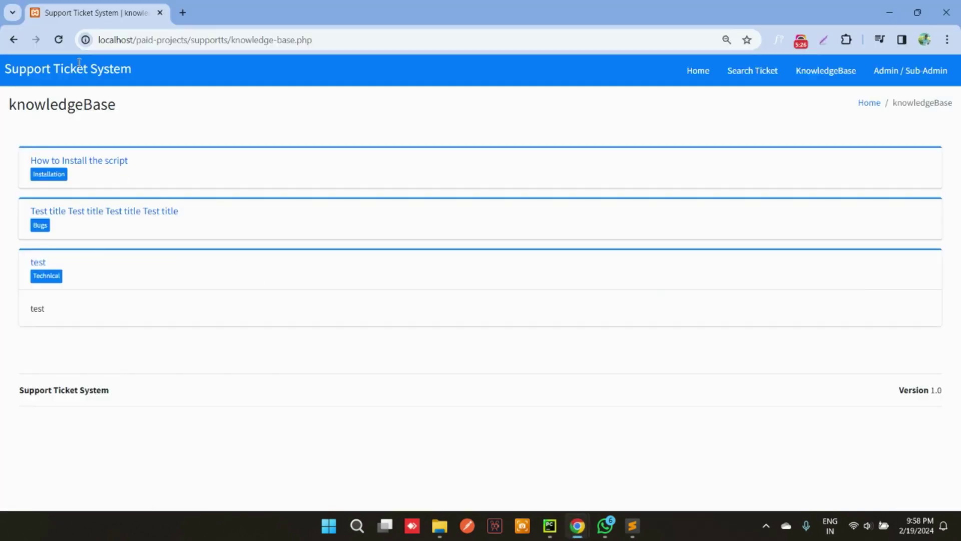
pyautogui.click(58, 42)
pyautogui.click(584, 466)
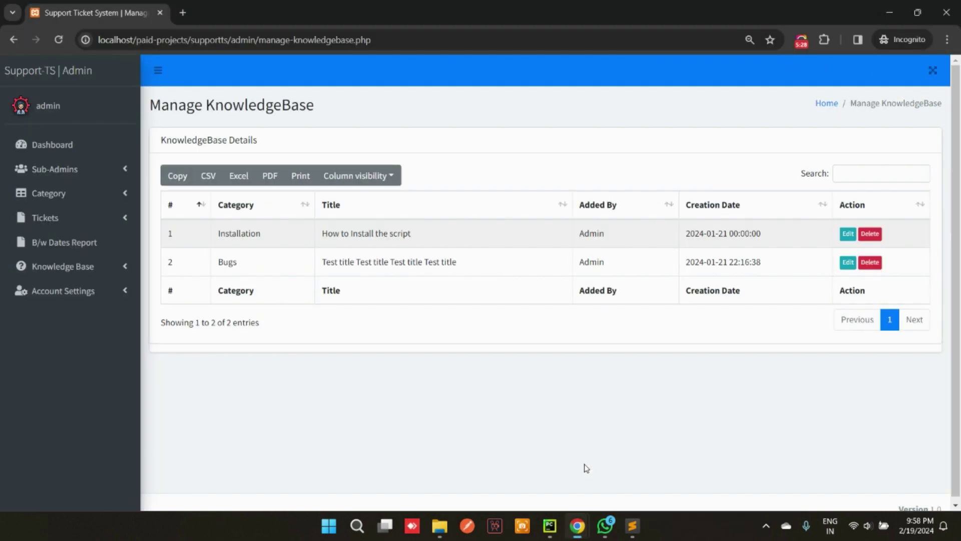
pyautogui.click(80, 290)
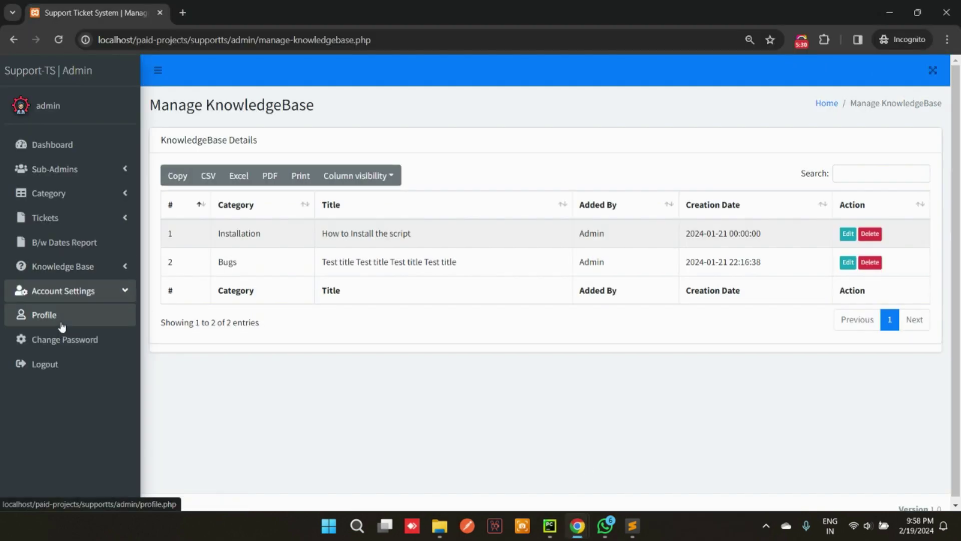
# Re-save the admin profile unchanged and view the Change Password page
pyautogui.click(45, 314)
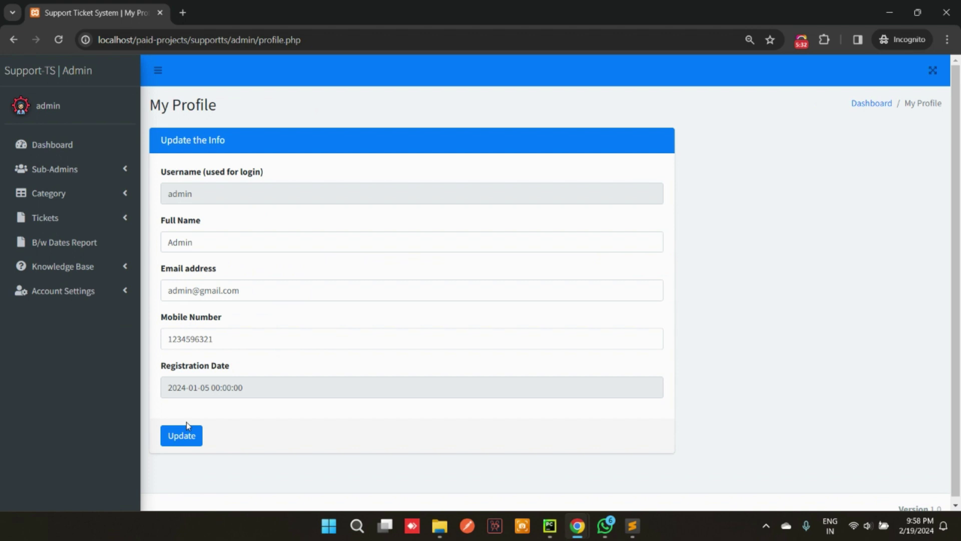
pyautogui.click(188, 426)
pyautogui.click(587, 119)
pyautogui.click(60, 292)
pyautogui.click(70, 337)
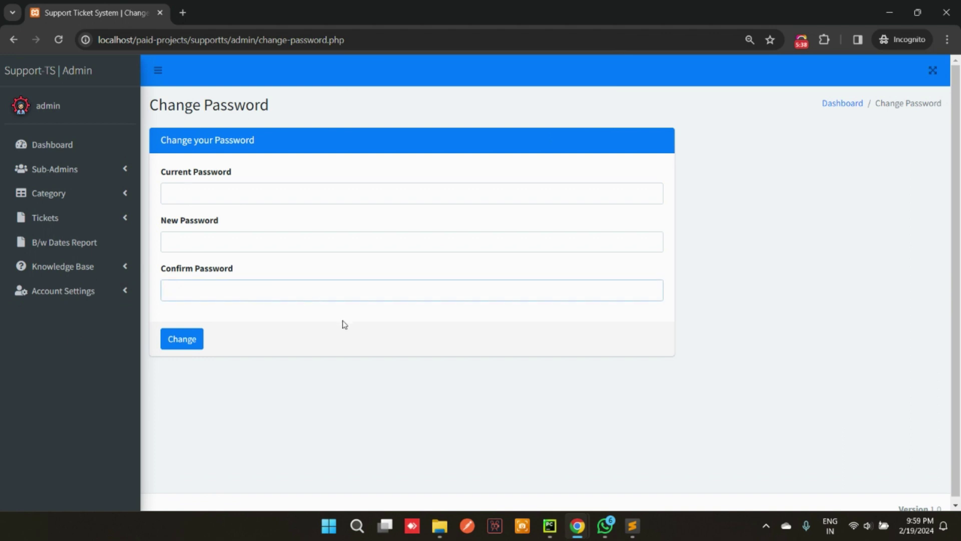
# Review the categories and knowledge base lists from the dashboard cards, then log out
pyautogui.click(77, 292)
pyautogui.click(43, 146)
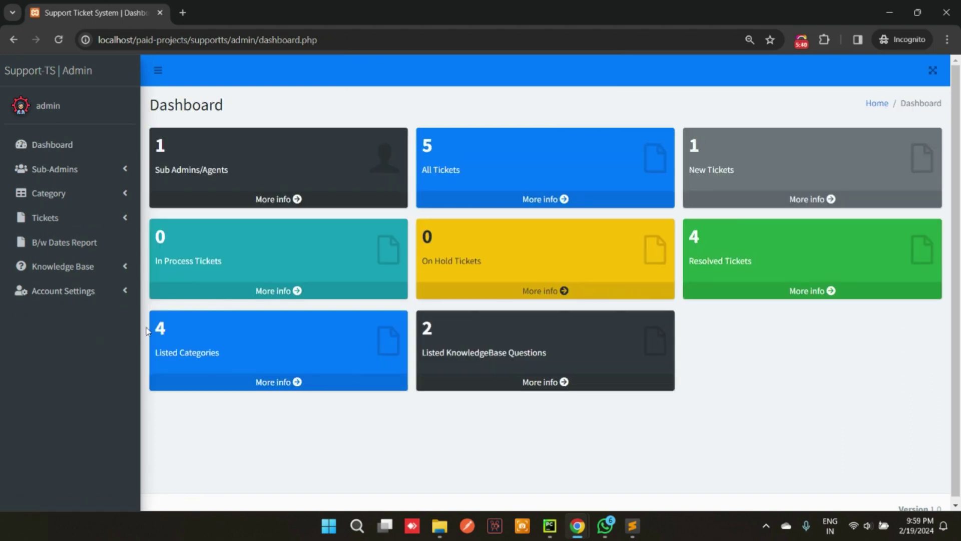
pyautogui.click(277, 383)
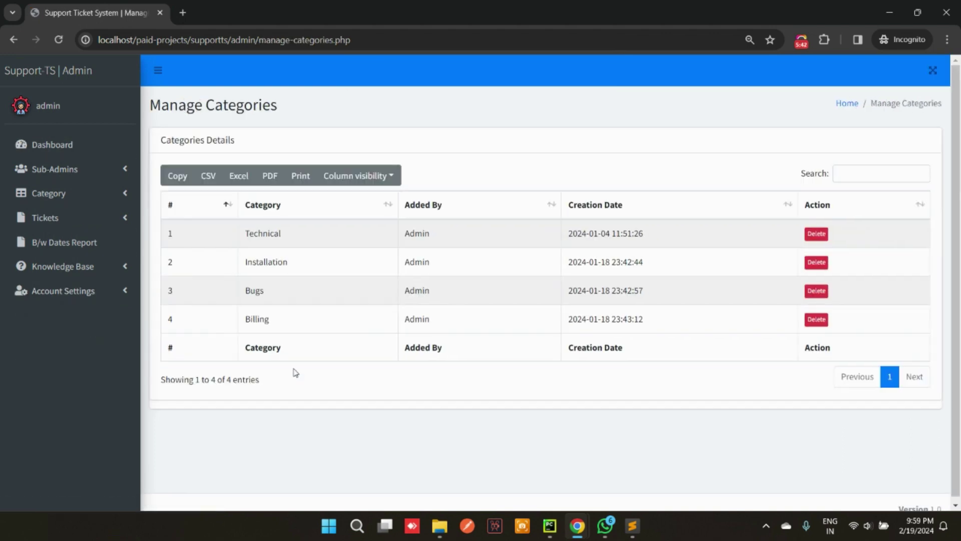
pyautogui.click(45, 145)
pyautogui.click(534, 384)
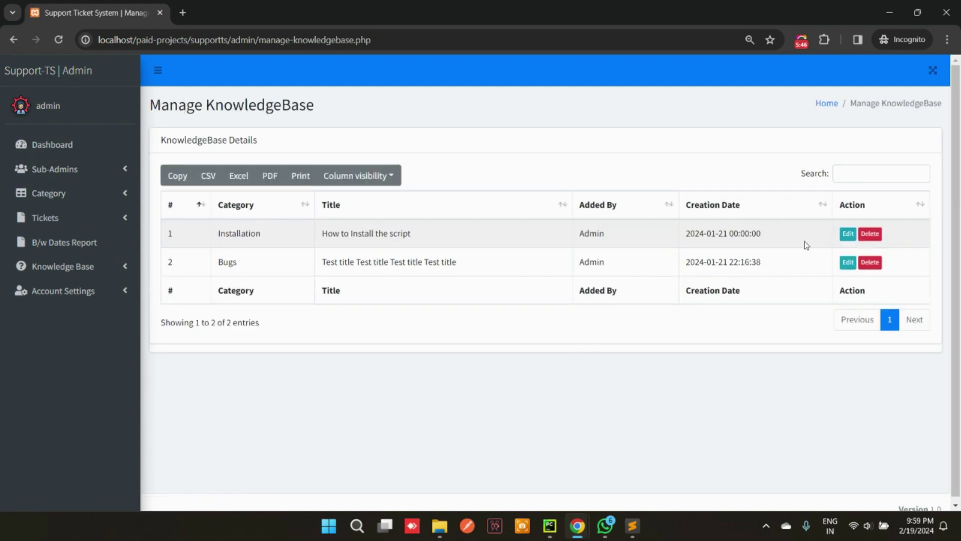
pyautogui.click(52, 145)
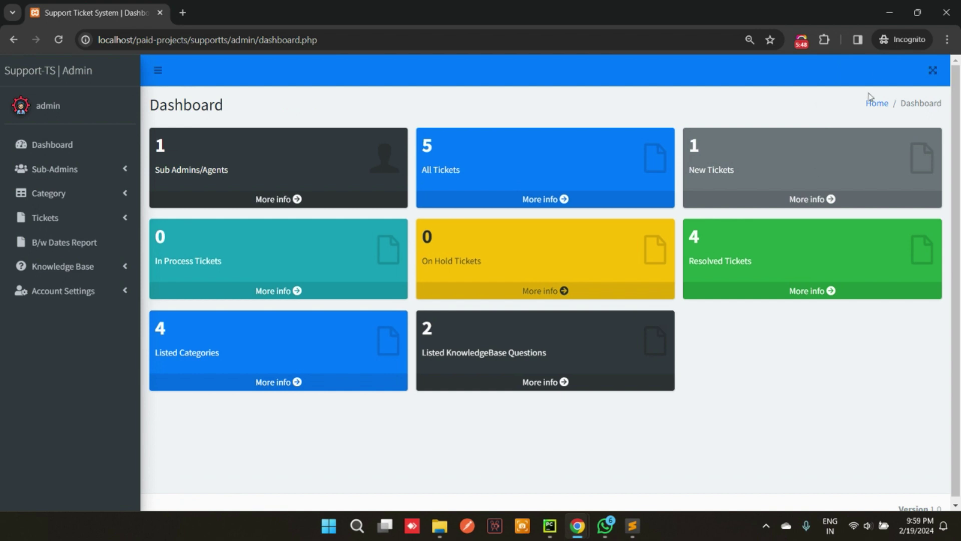
pyautogui.click(62, 290)
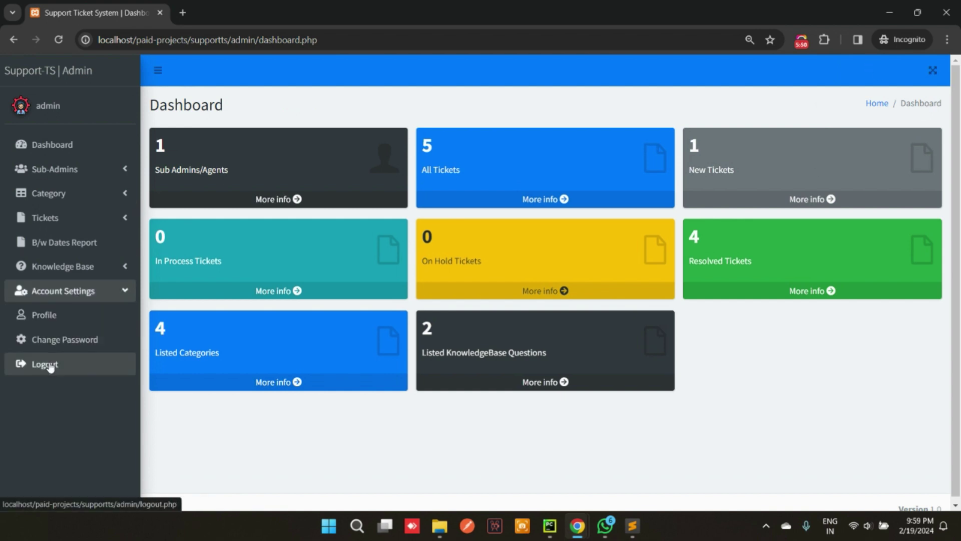
pyautogui.click(45, 365)
# View the password recovery form, return to sign-in, and try signing in with empty fields
pyautogui.click(401, 358)
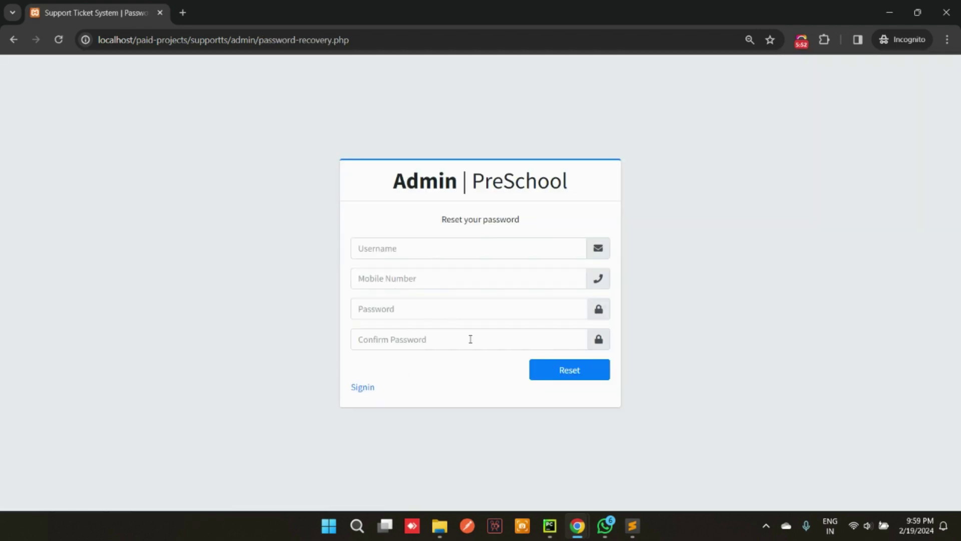
pyautogui.click(356, 386)
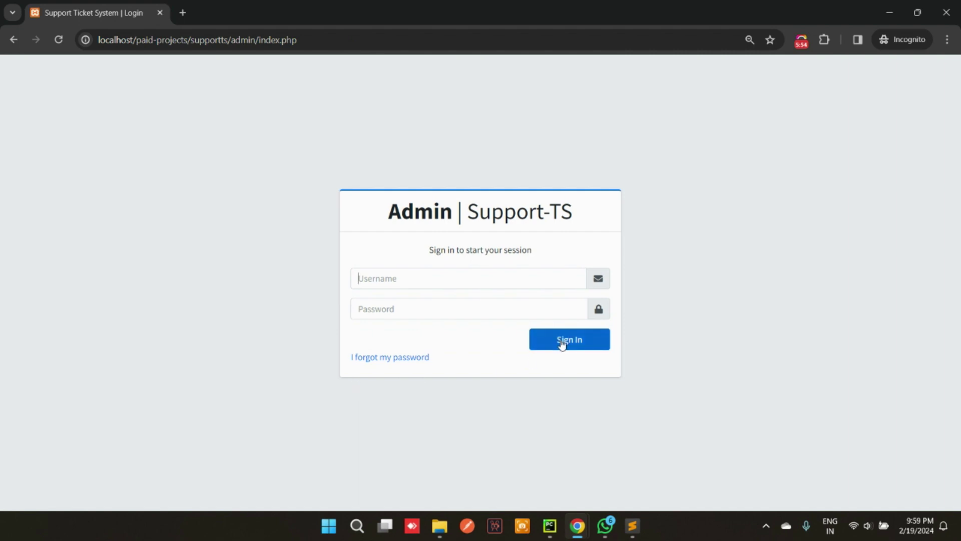
pyautogui.click(562, 343)
# Browse the public Create Ticket, Search Ticket, KnowledgeBase and Admin pages, ending on Home
pyautogui.hotkey('alt', 'Left')
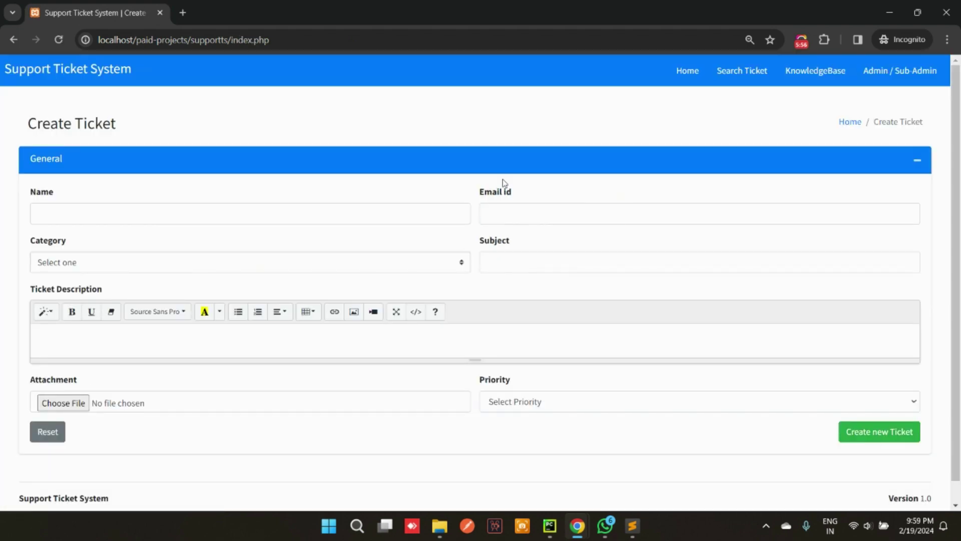
pyautogui.click(753, 76)
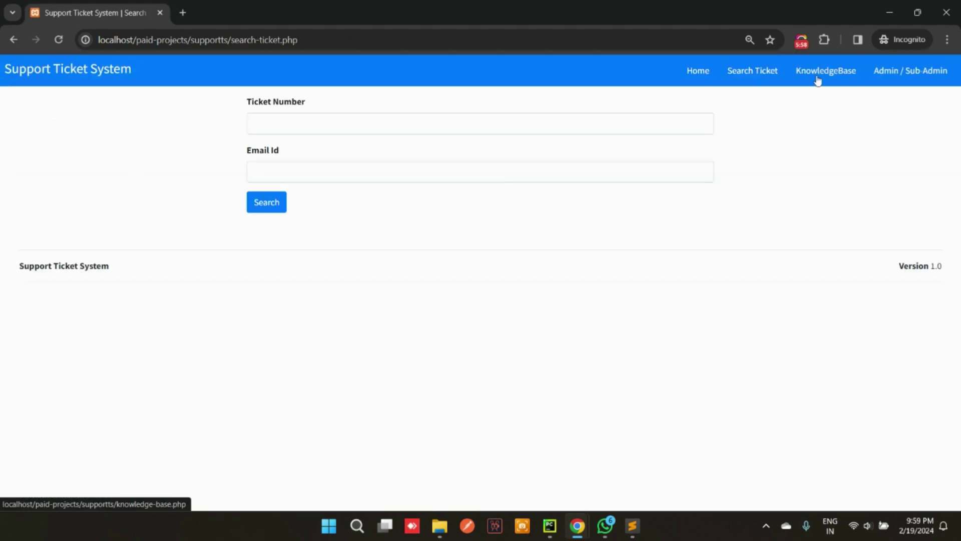
pyautogui.click(818, 76)
pyautogui.click(908, 74)
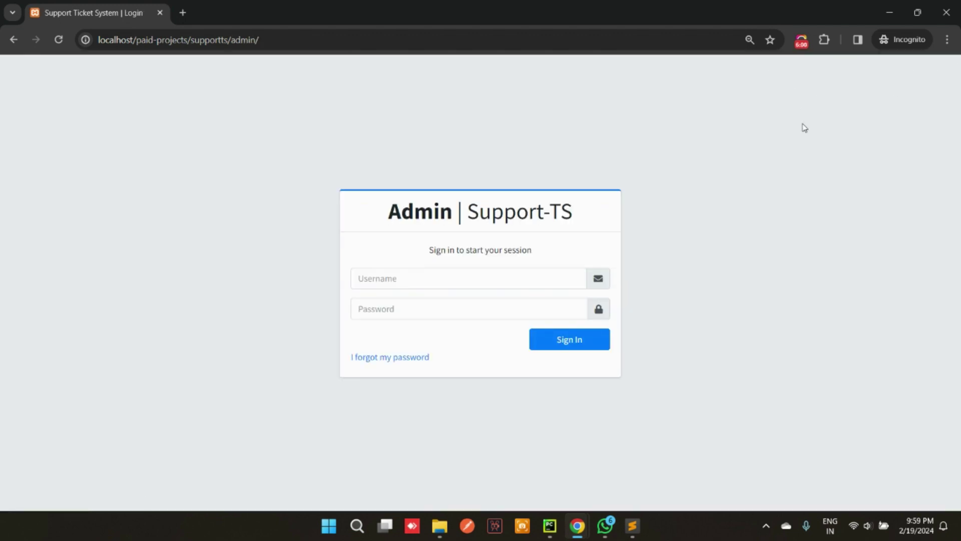
pyautogui.click(14, 41)
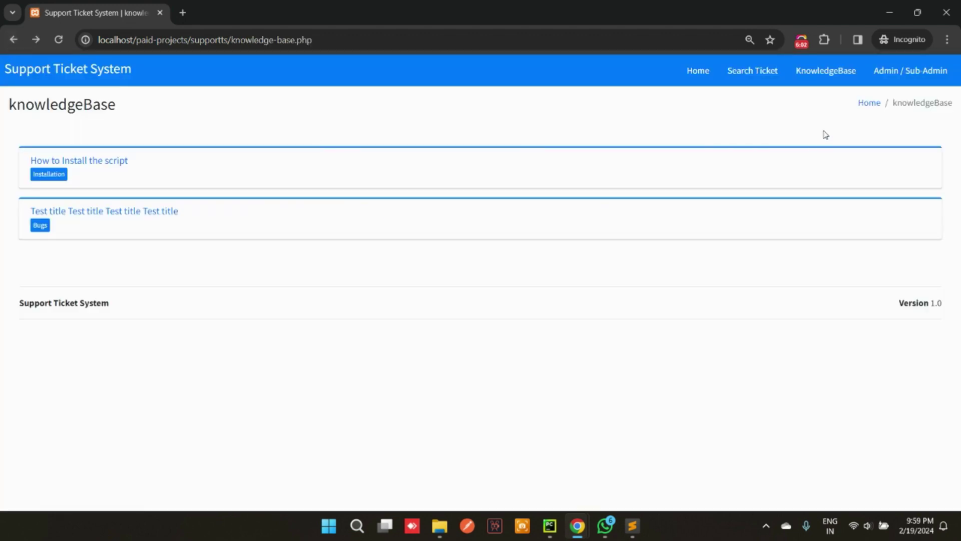
pyautogui.click(706, 79)
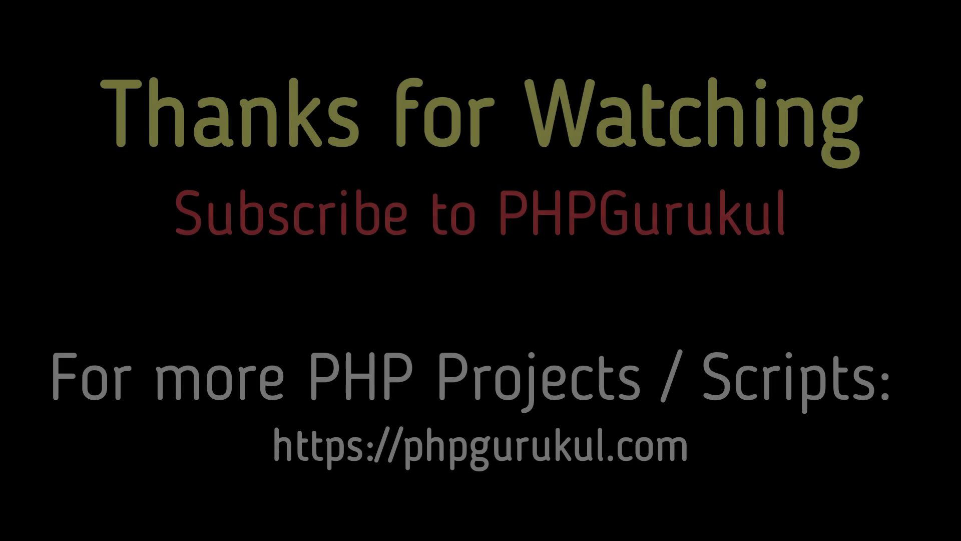